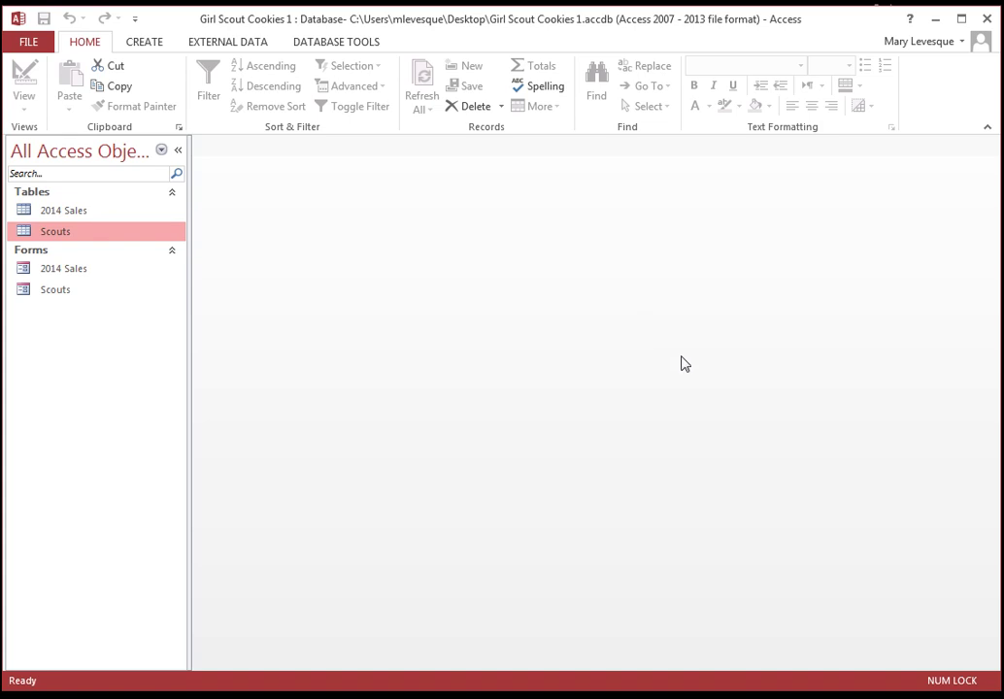
Create a new query in Design view based on the 2014 Sales table.
click(146, 43)
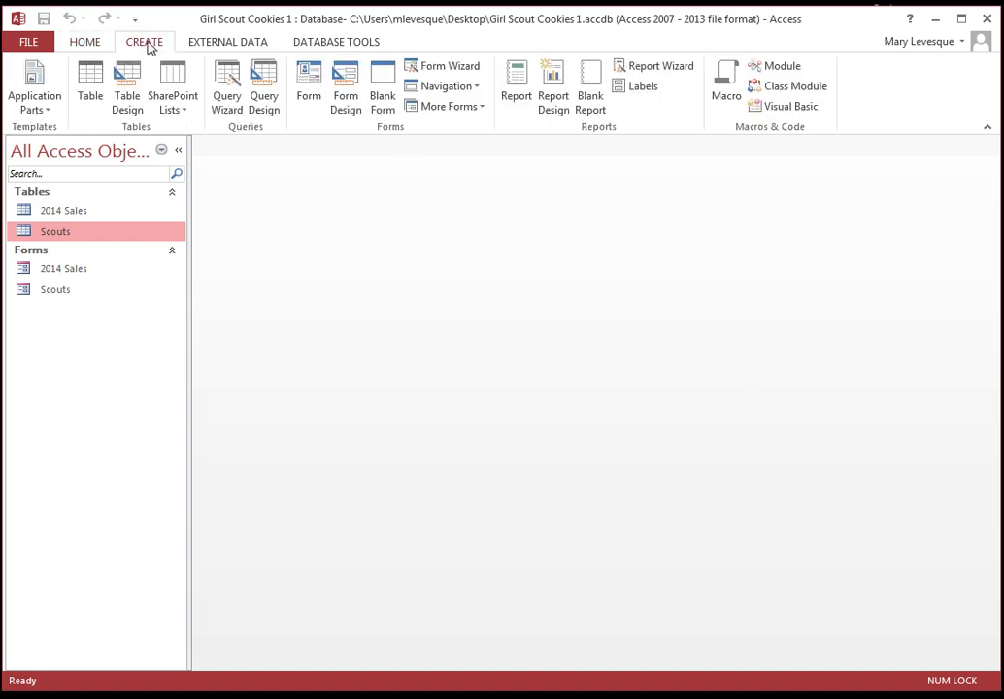
click(266, 102)
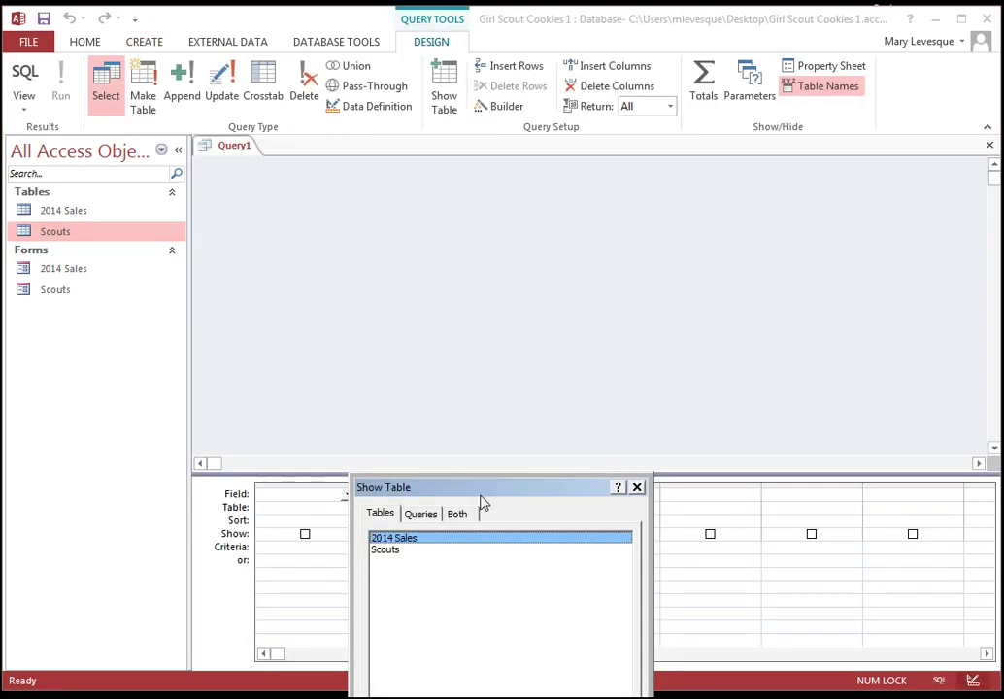
drag(501, 490, 513, 381)
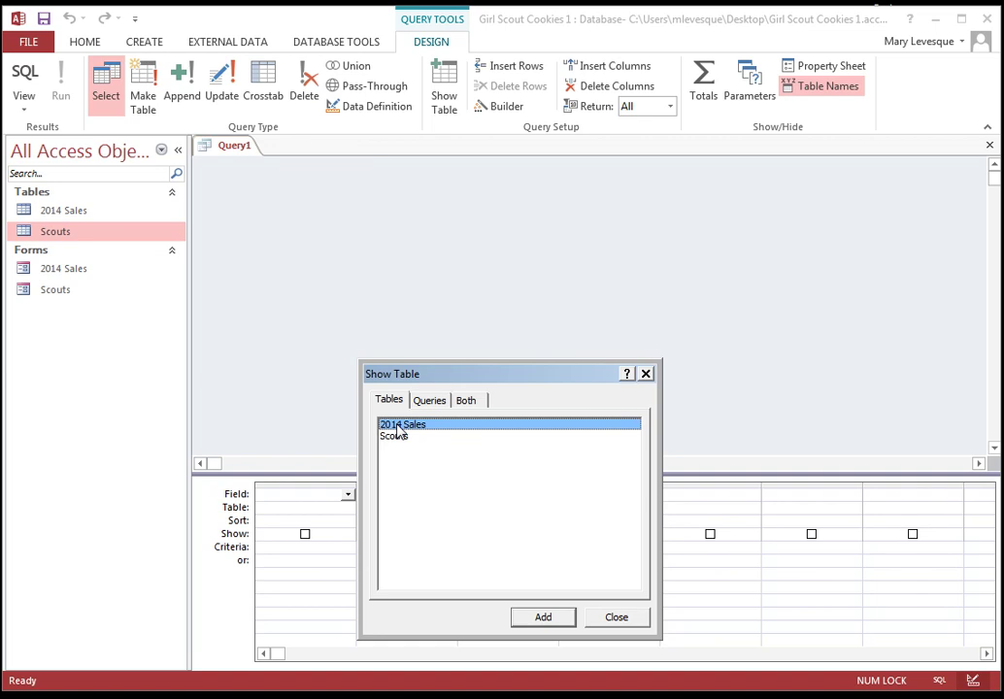
click(544, 622)
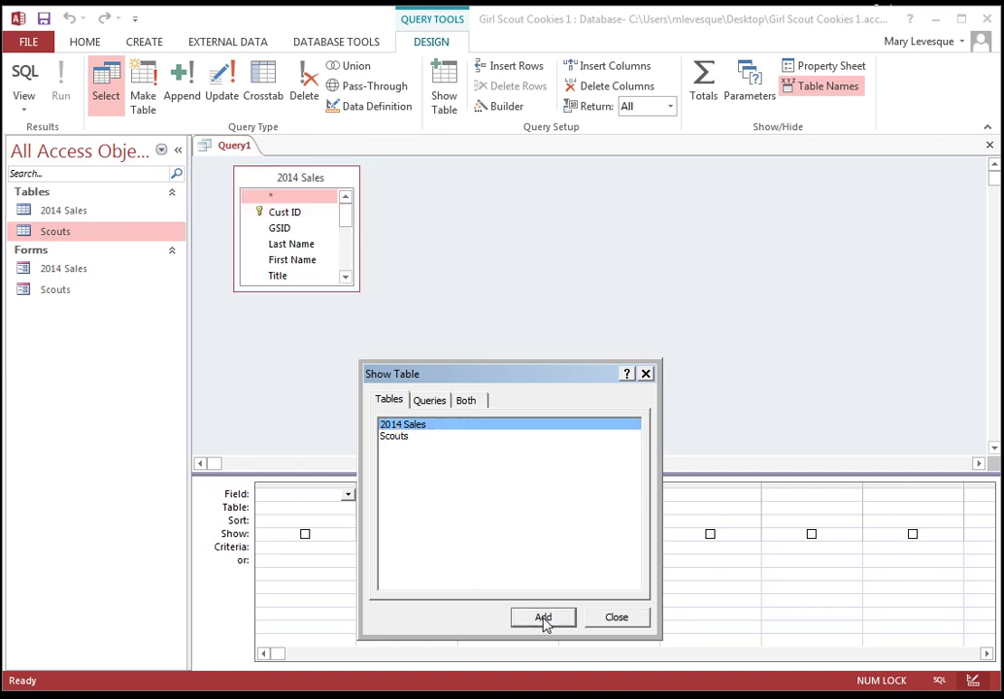
click(612, 618)
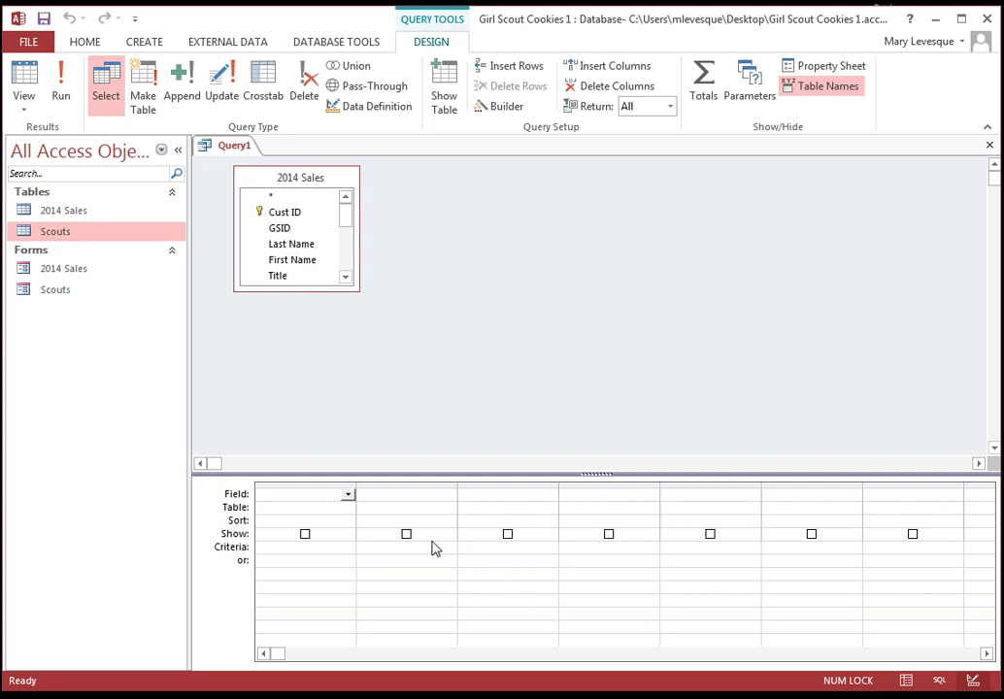
Add the First Name, ThanksALots and Lemonades fields from 2014 Sales to the query grid.
drag(305, 289, 313, 452)
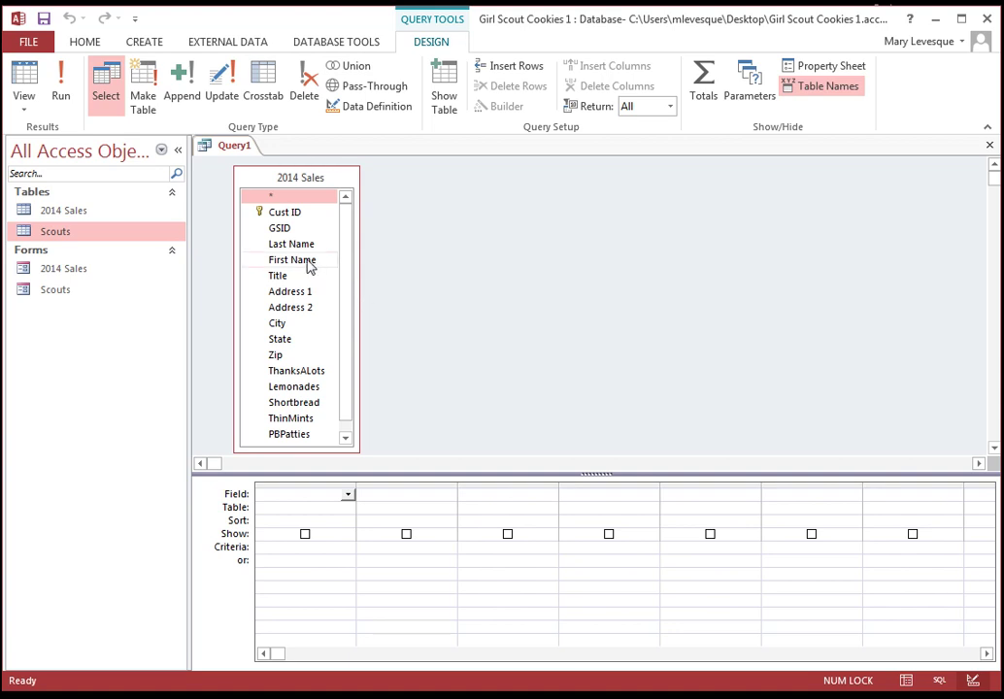
drag(310, 260, 316, 495)
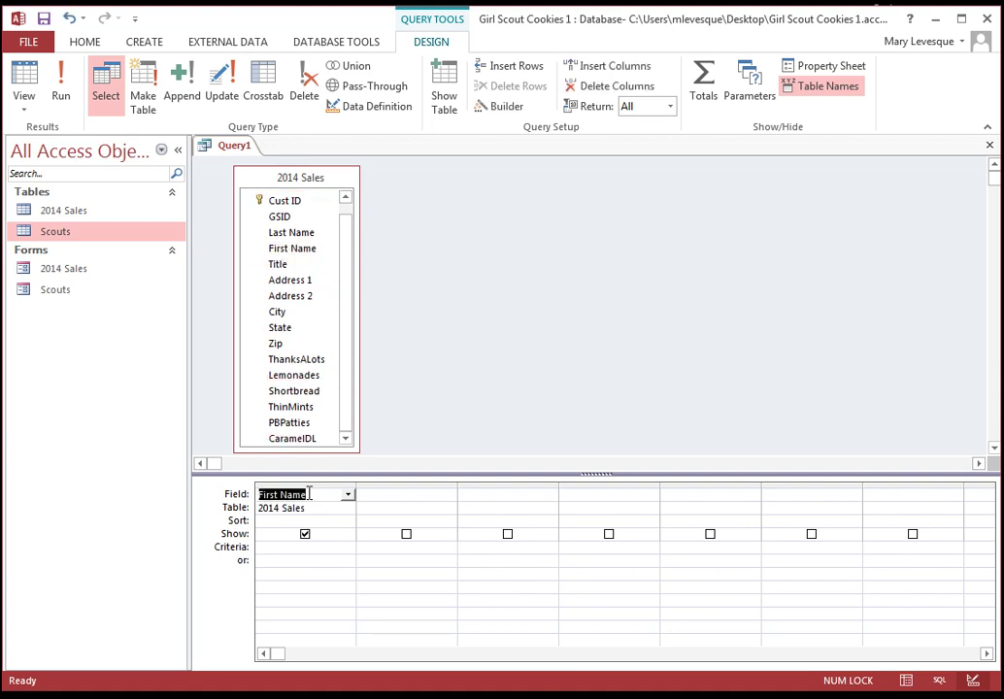
double_click(279, 362)
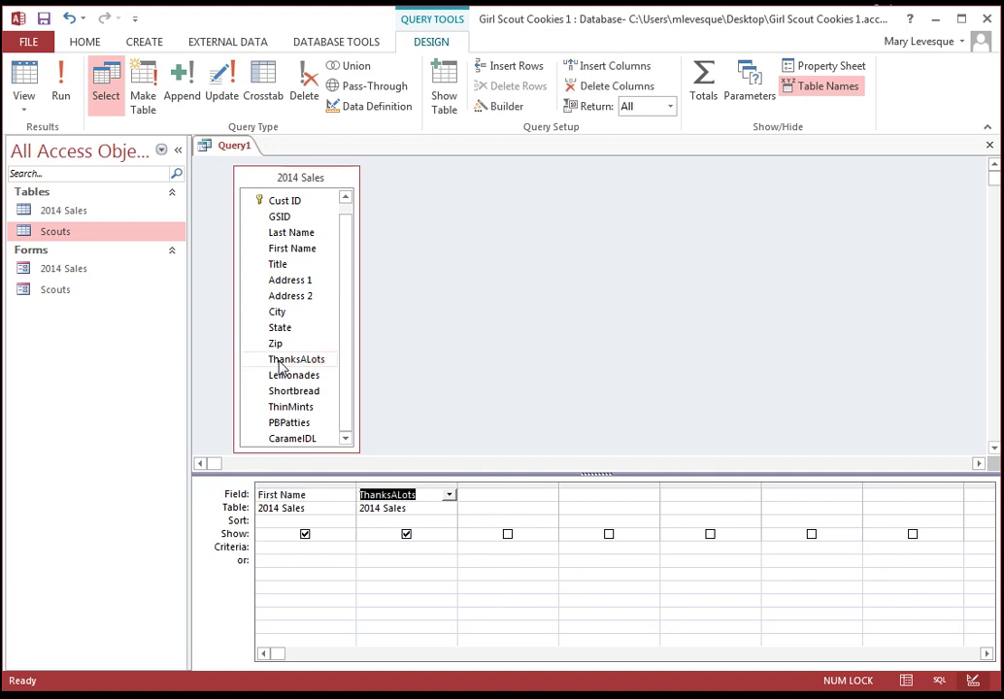
click(498, 495)
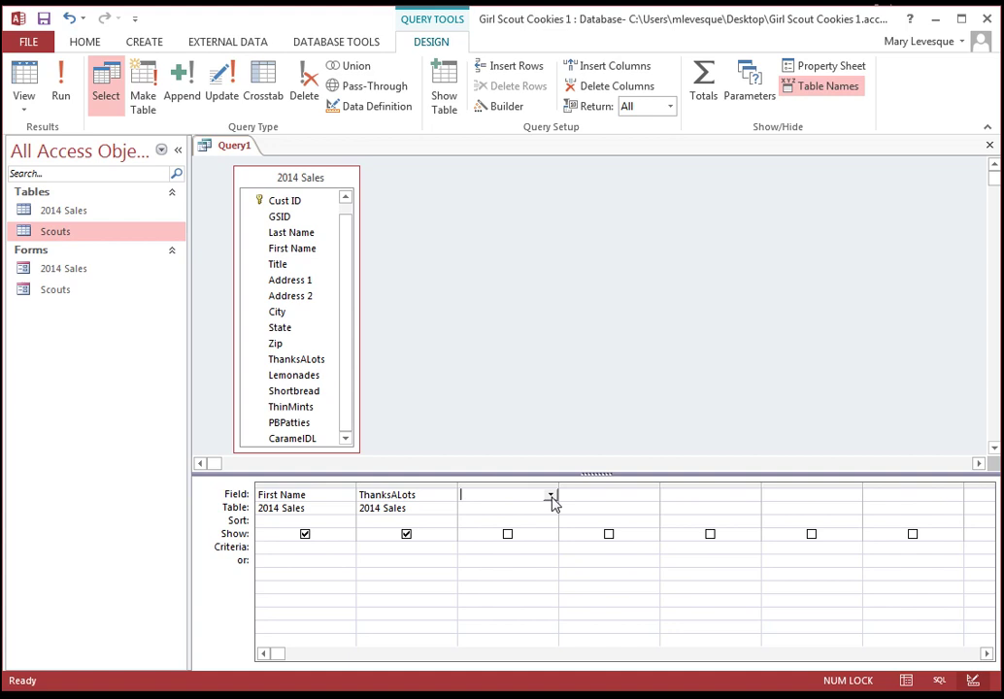
click(551, 497)
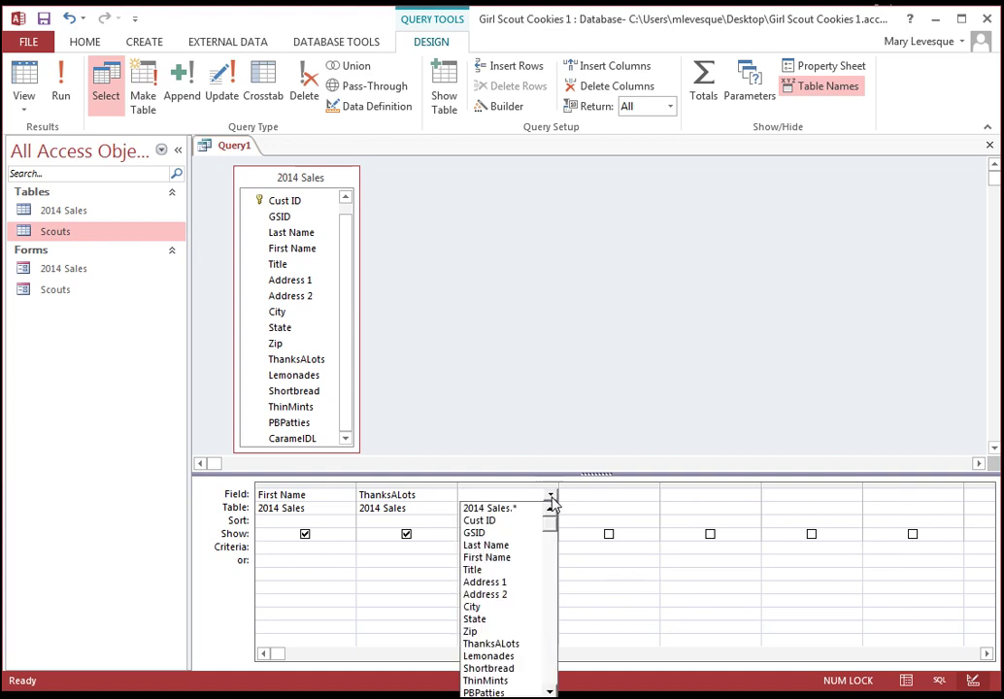
click(513, 658)
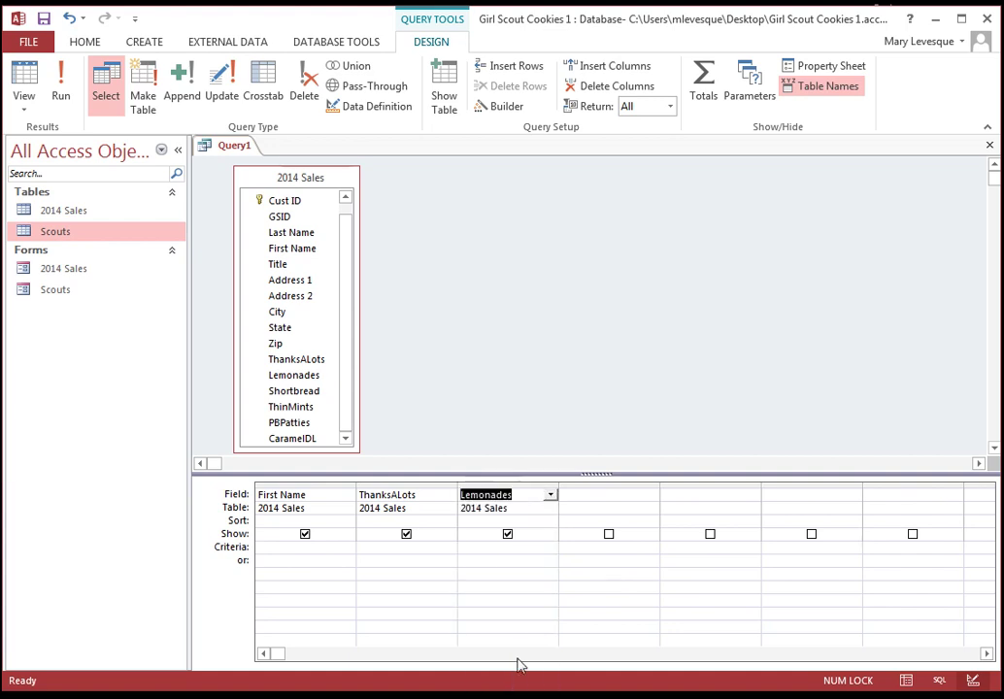
Add the Shortbread, ThinMints, PBPatties and CaramelDL fields to the query grid and run the query.
click(274, 393)
double_click(274, 395)
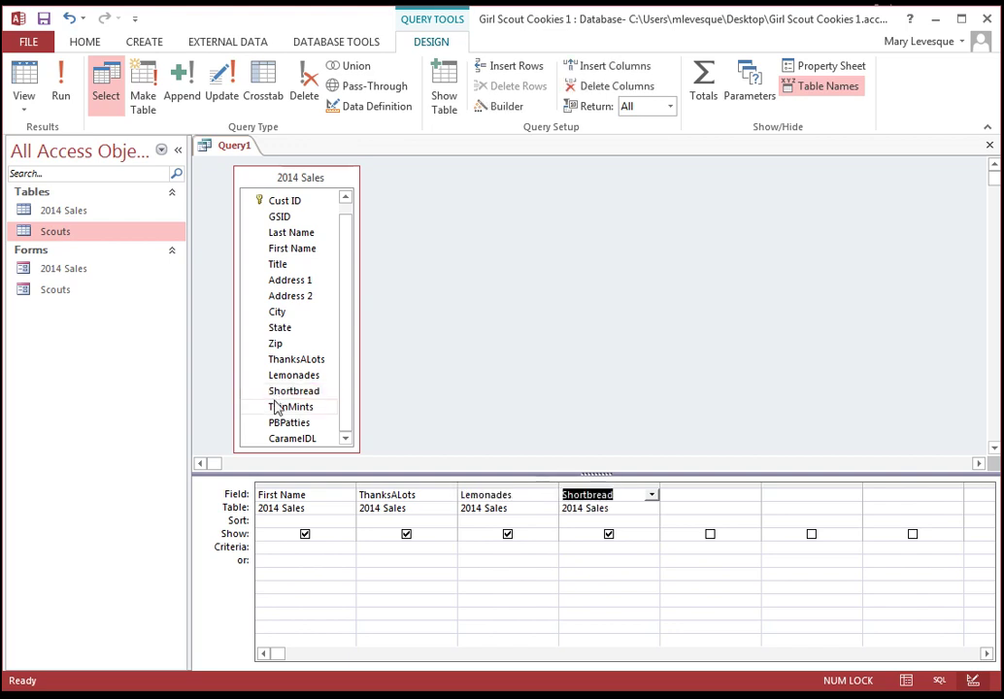
double_click(275, 408)
click(277, 424)
double_click(278, 425)
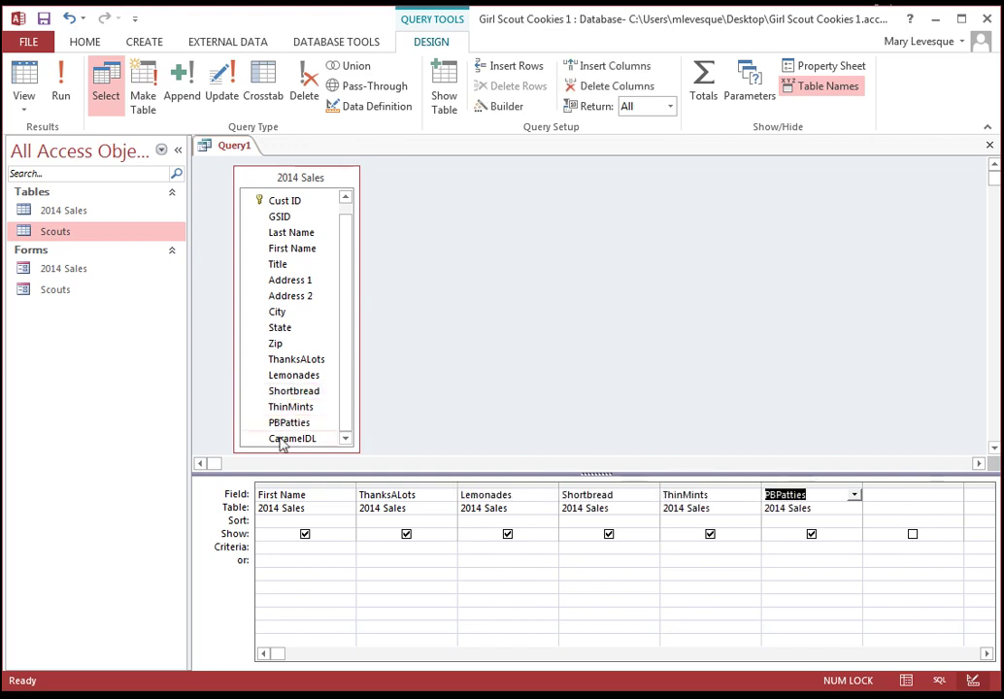
double_click(281, 438)
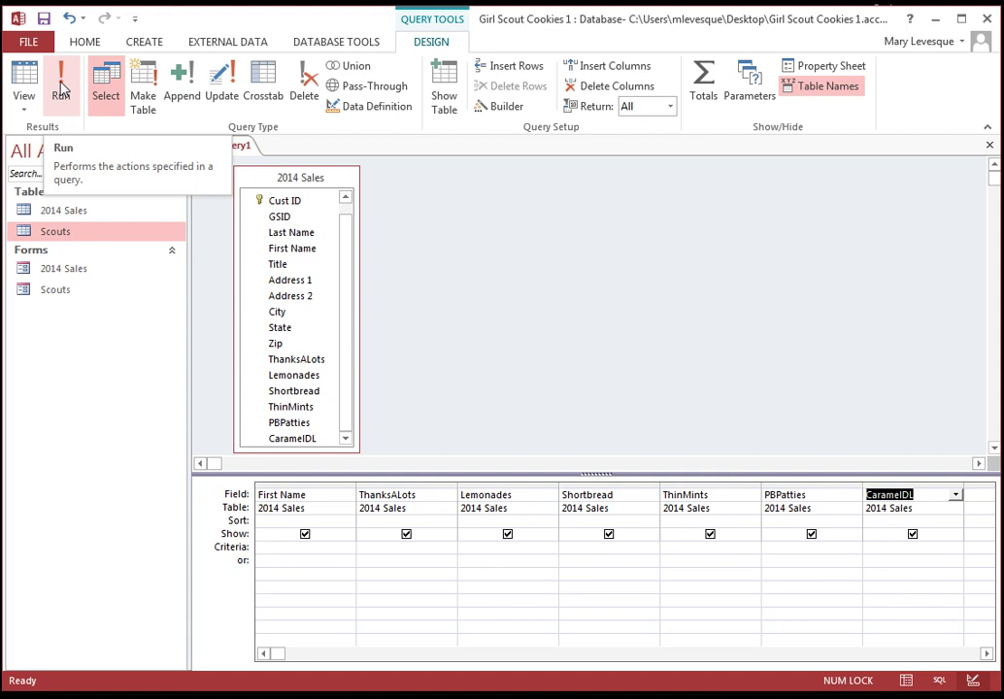
click(60, 89)
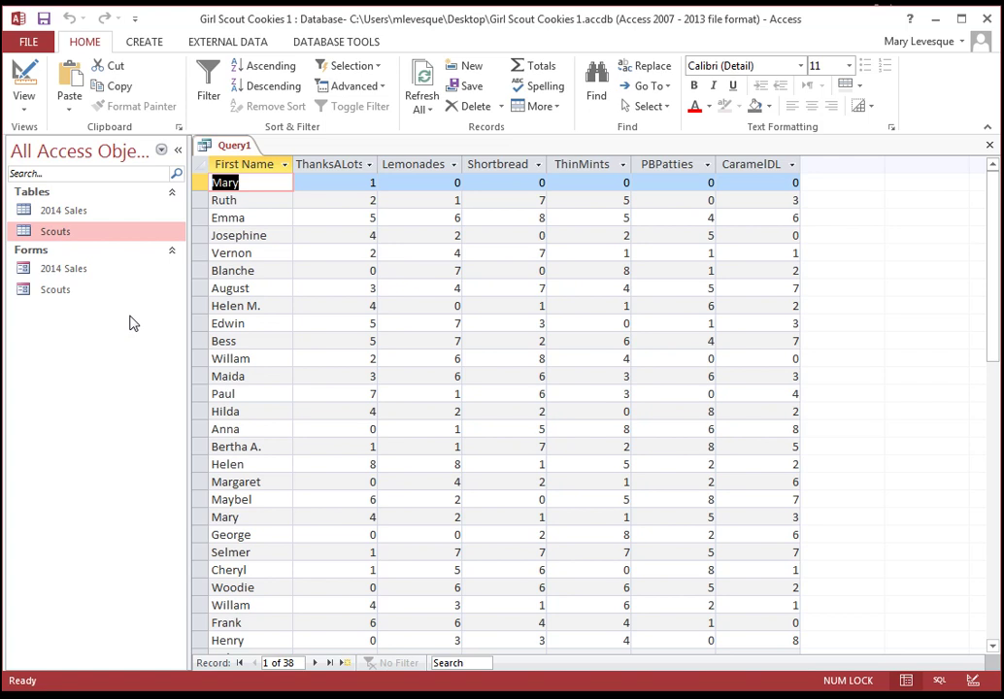
Return to the query design, sort the First Name column in ascending order and run the query.
click(24, 76)
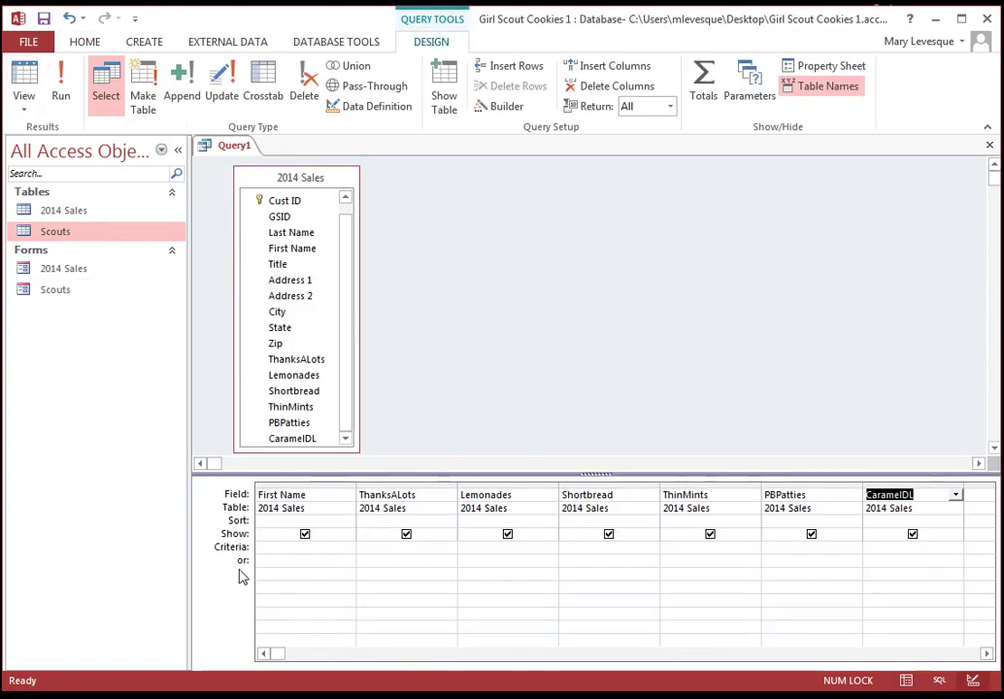
click(268, 521)
click(348, 522)
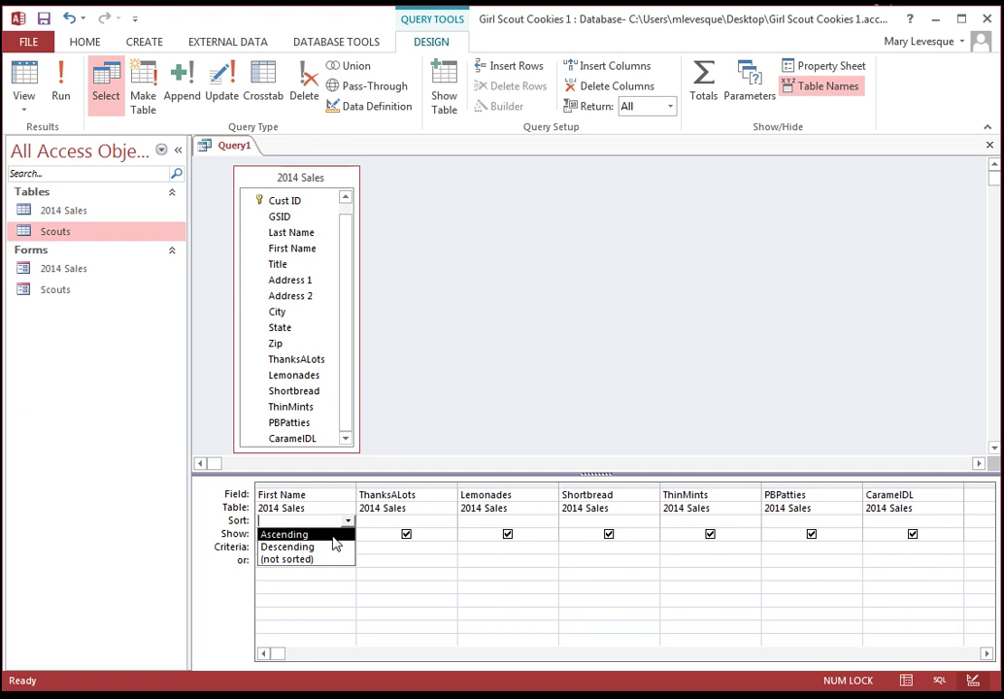
click(334, 540)
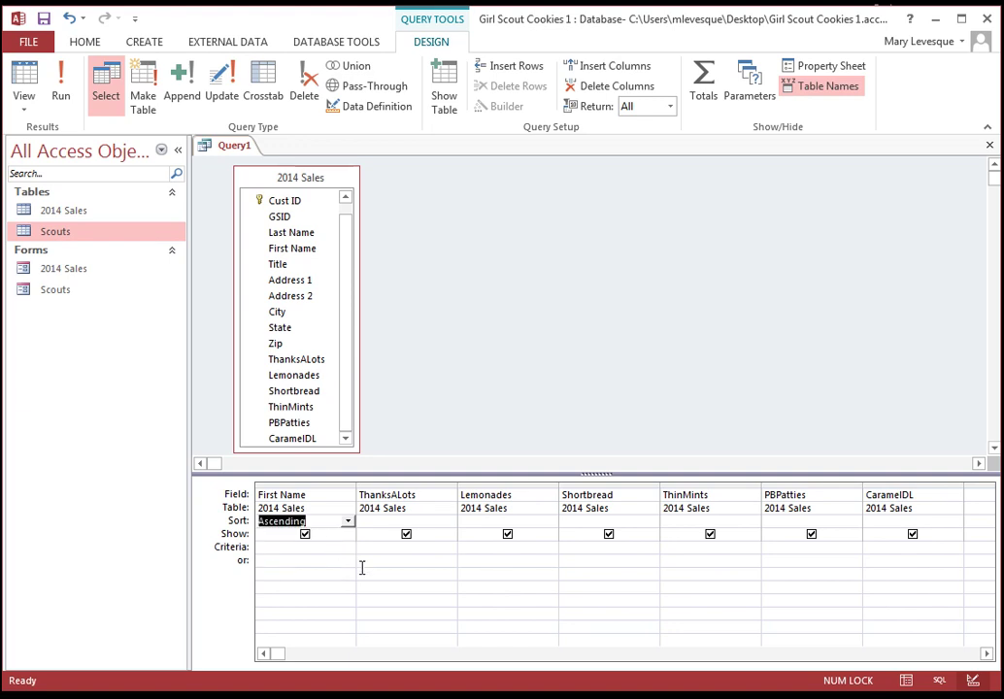
click(60, 82)
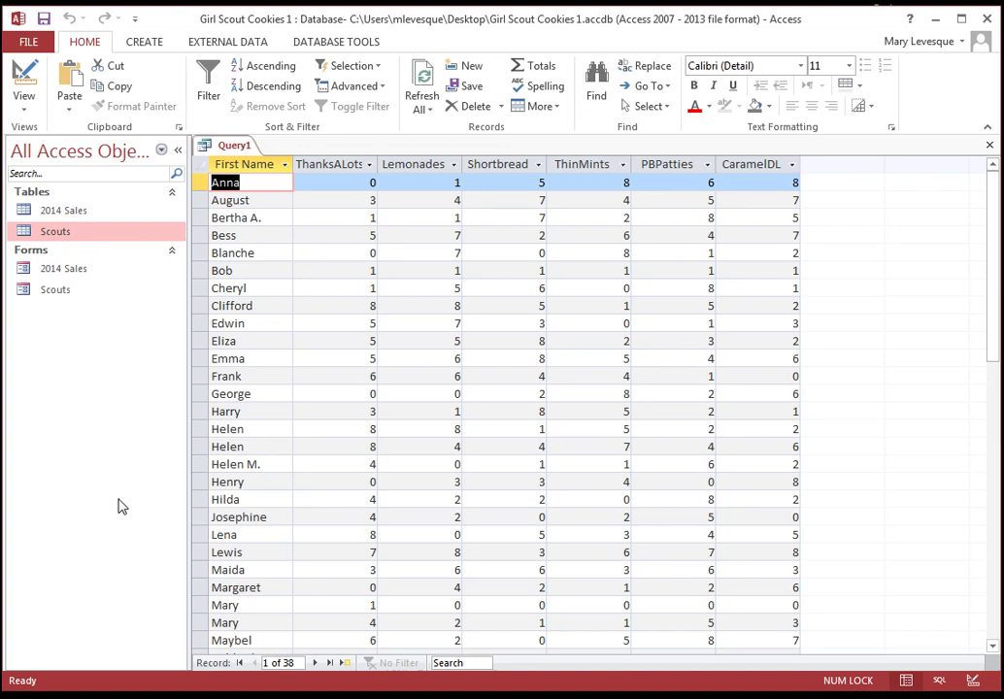
Replace the First Name field with GSID in the query design and run the query.
click(24, 78)
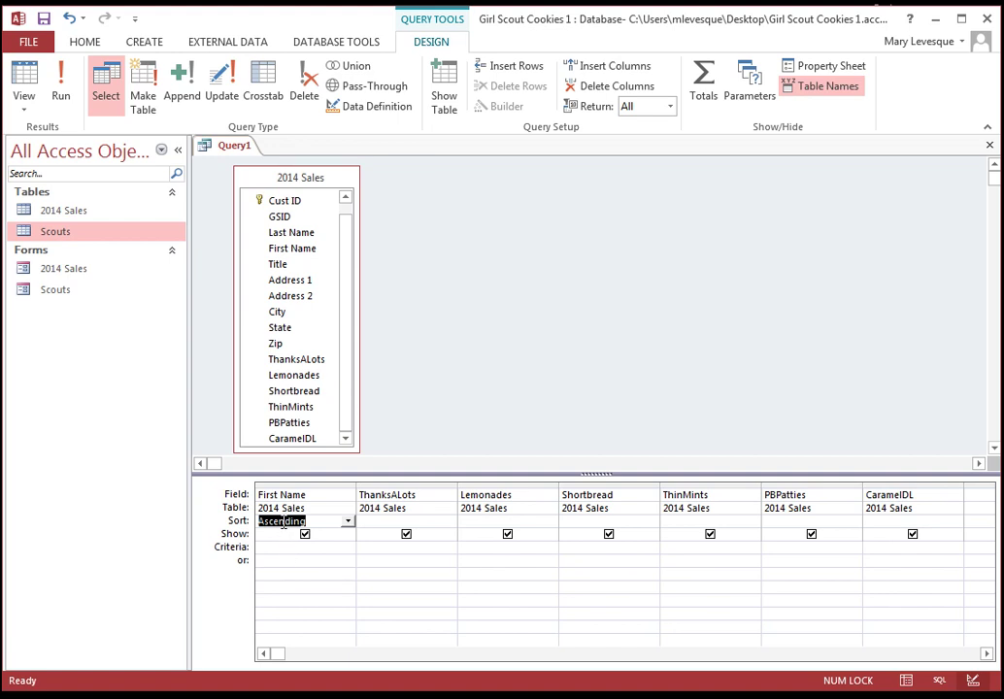
click(329, 493)
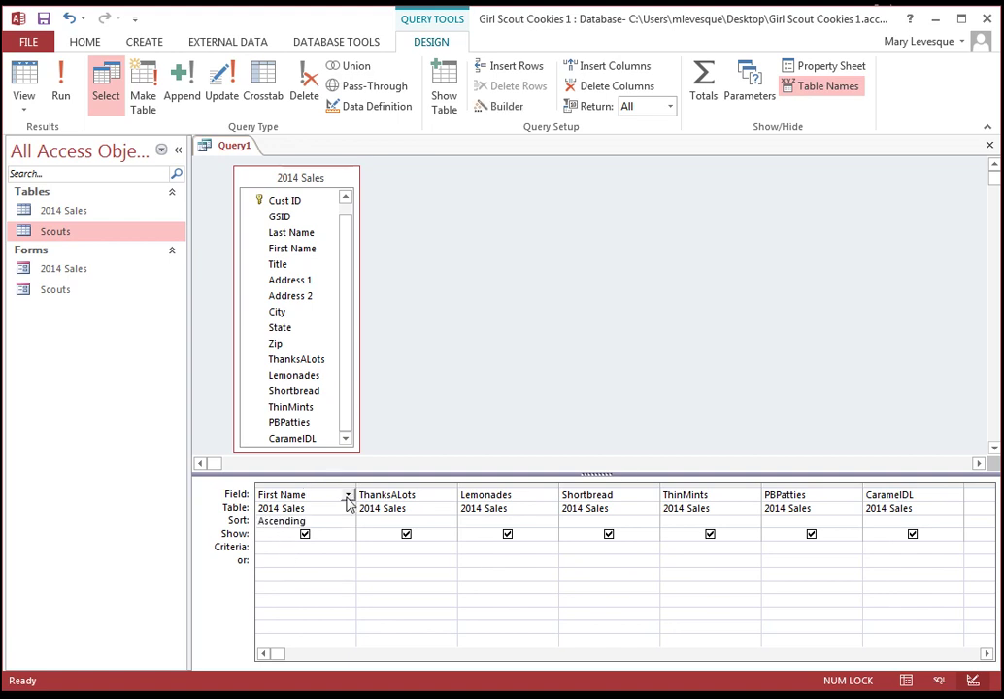
click(347, 496)
click(293, 519)
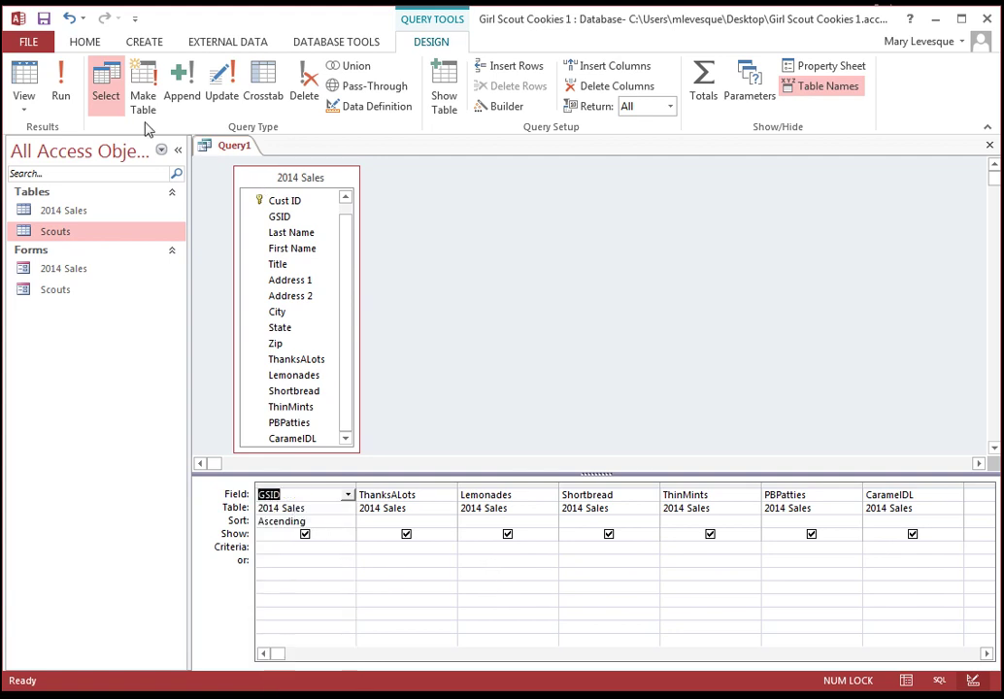
click(61, 88)
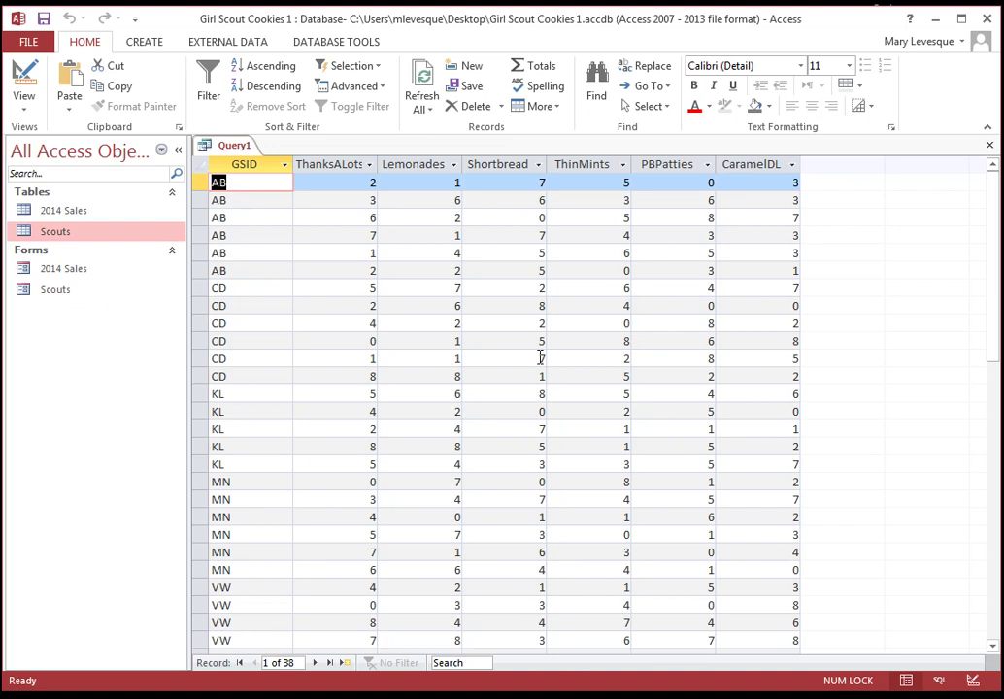
Close the query and save it as "Cookies sold by GSID".
click(990, 145)
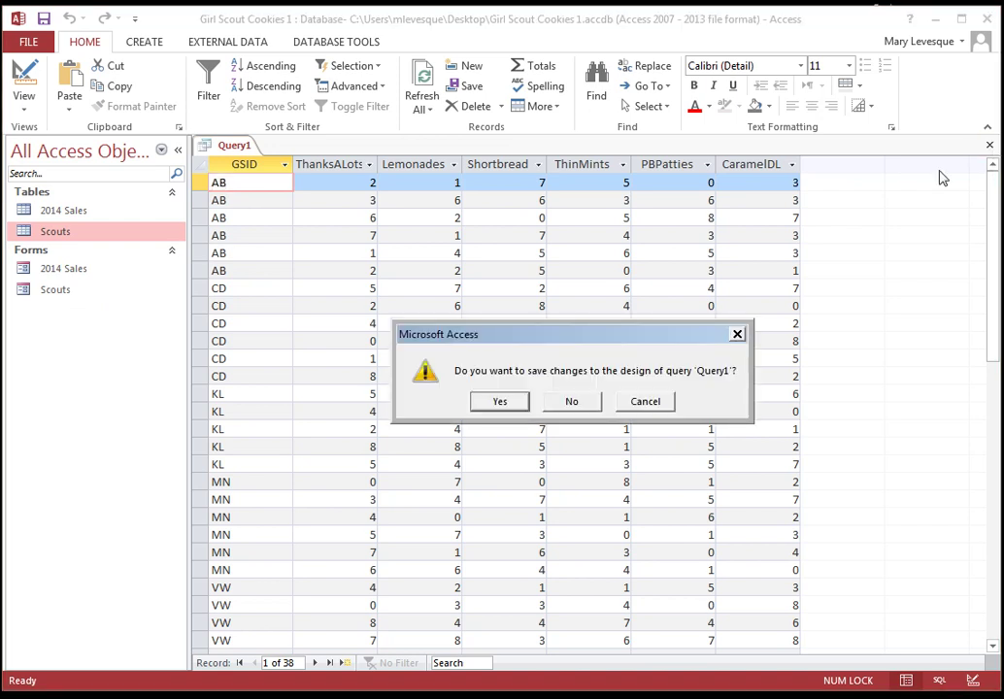
click(497, 402)
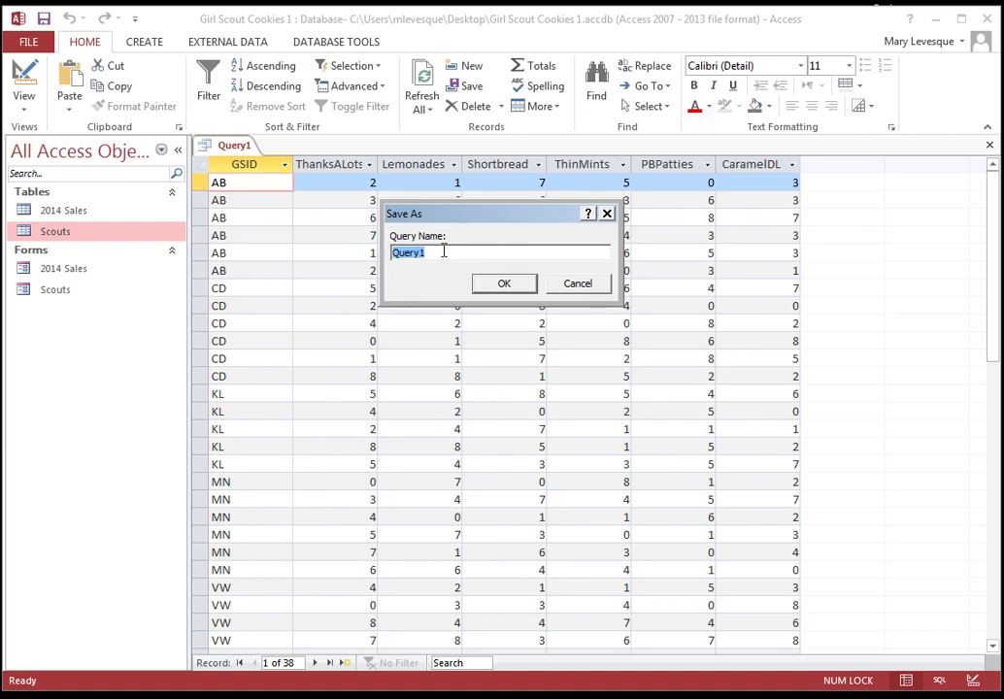
text(Cookies sold by GSID)
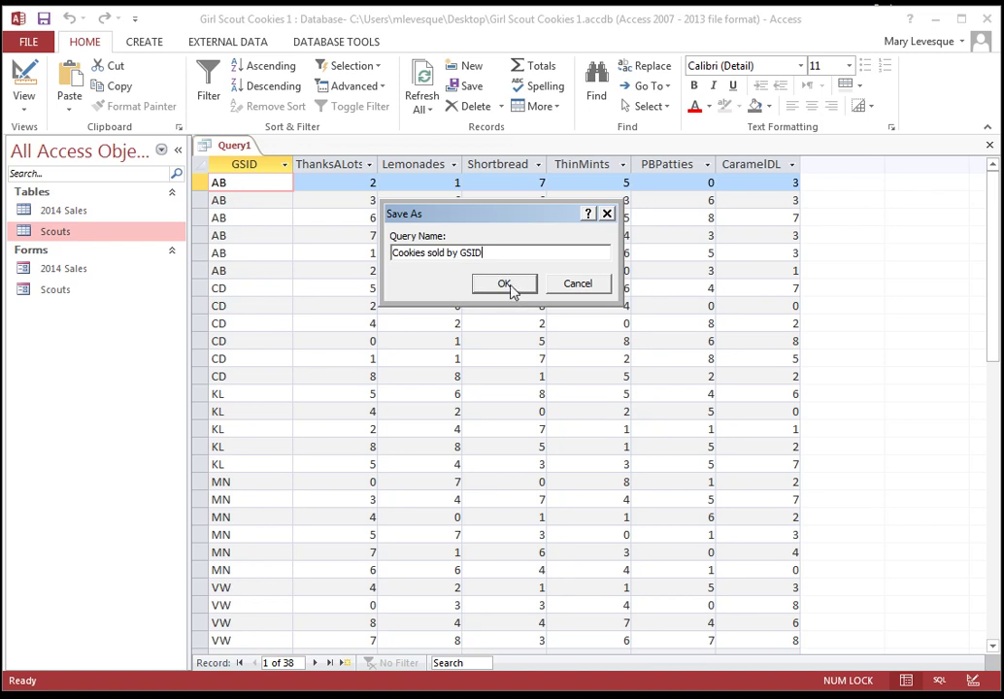
click(505, 288)
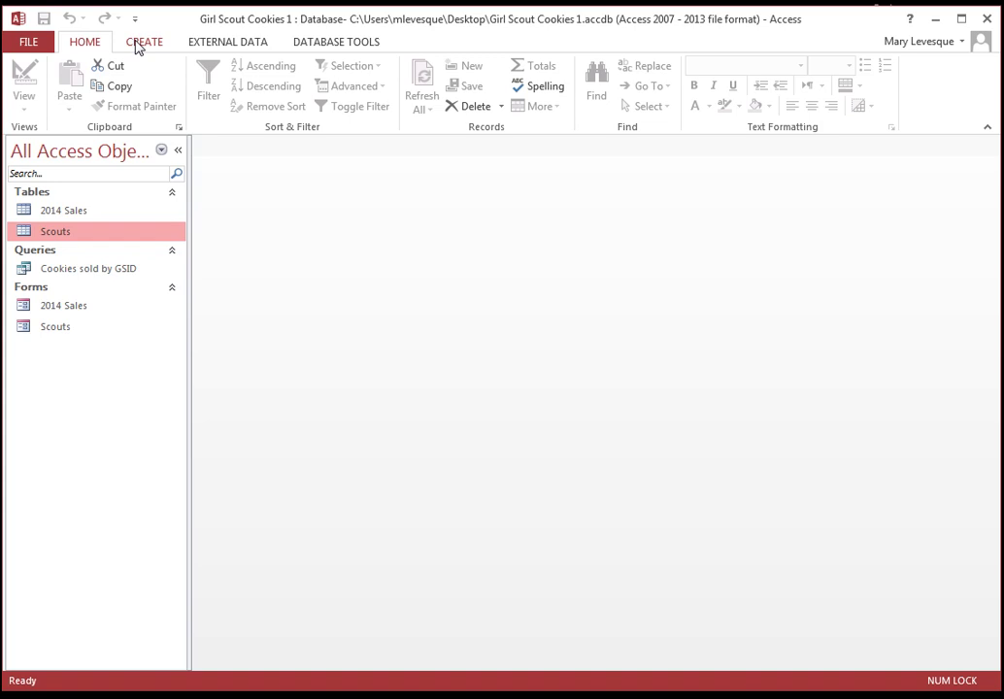
Create another query in Design view using both the 2014 Sales and Scouts tables.
click(138, 47)
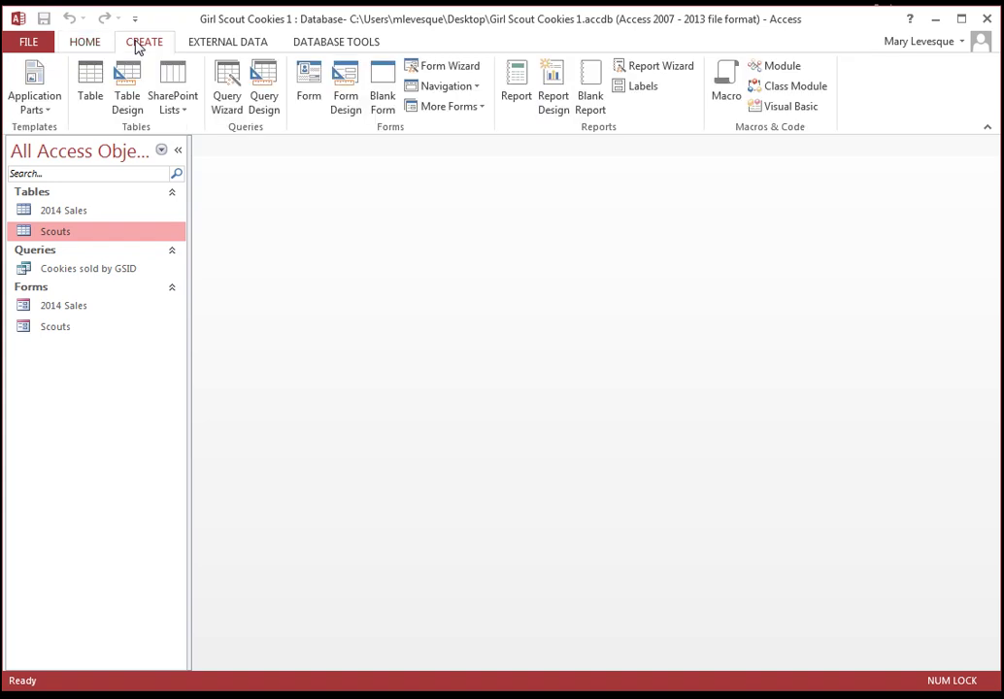
click(267, 88)
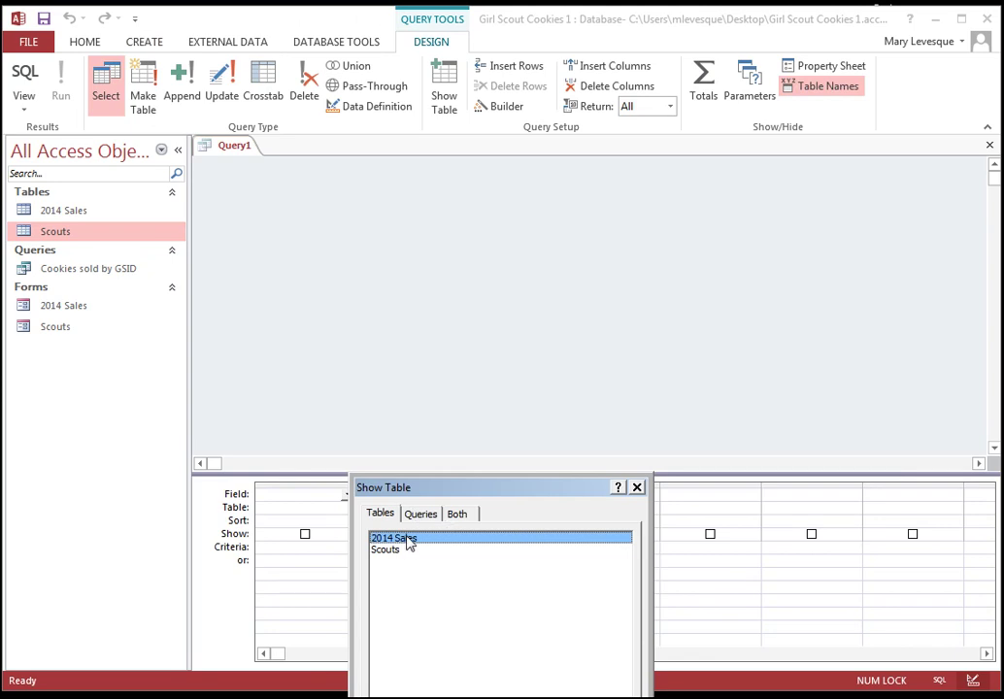
drag(538, 495, 554, 312)
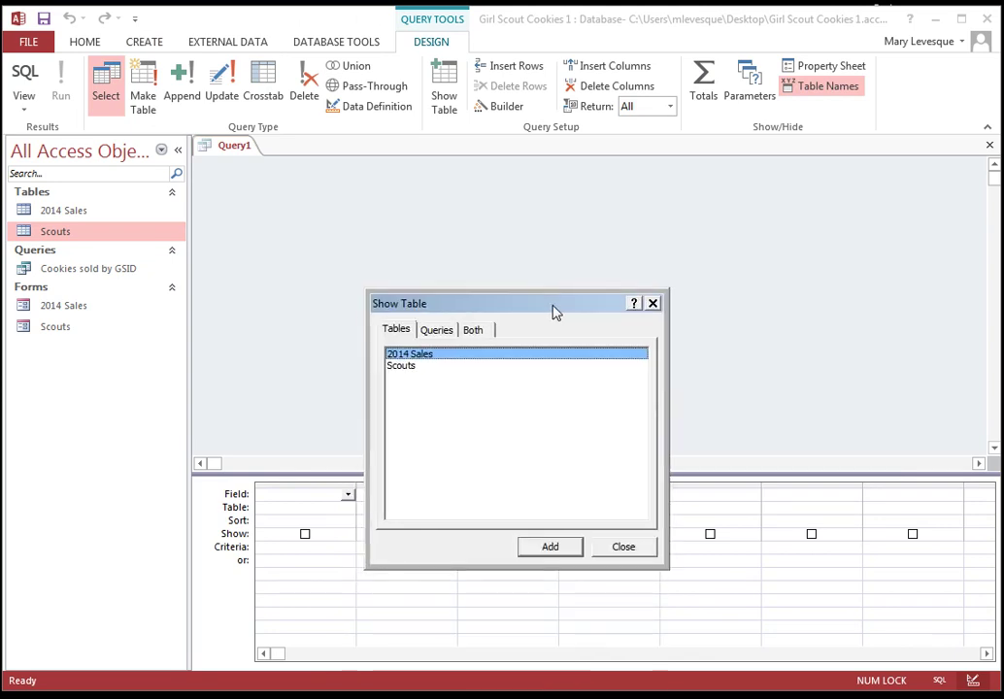
click(537, 548)
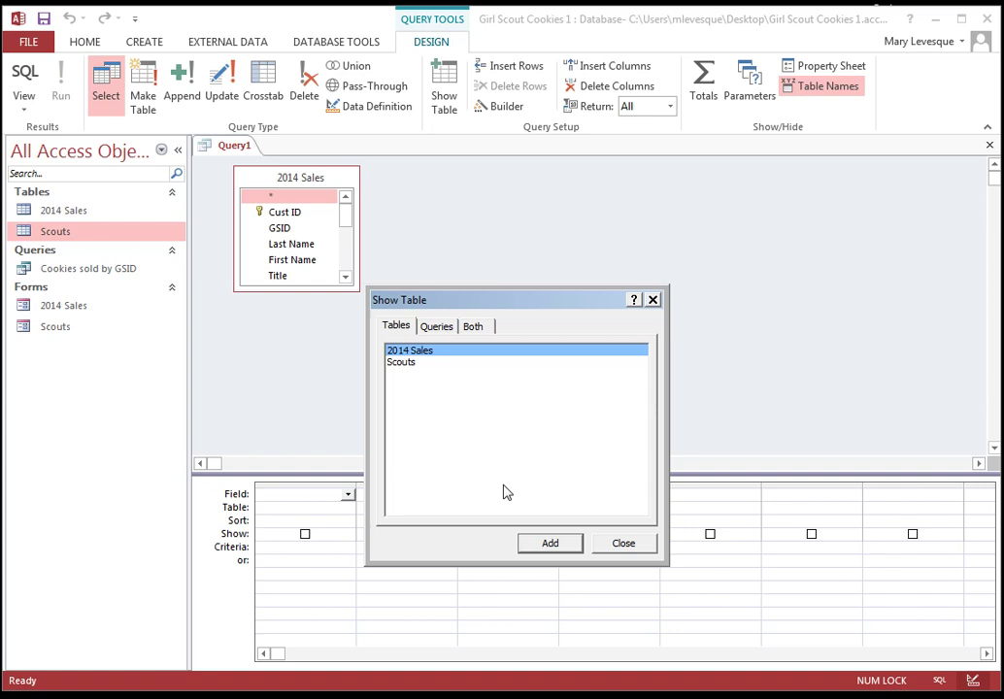
click(409, 366)
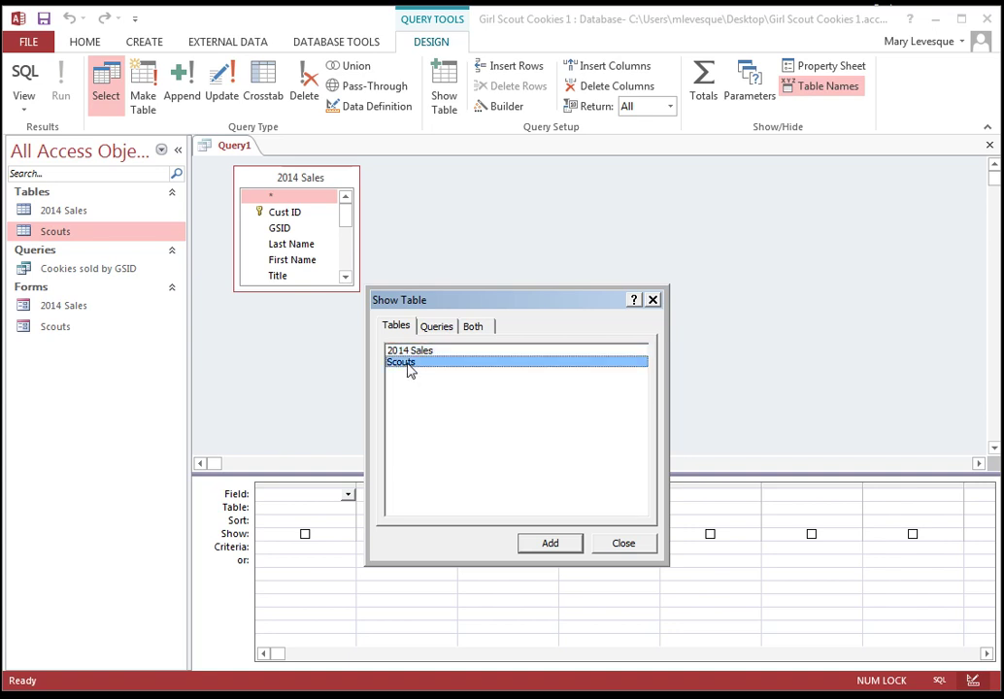
click(538, 547)
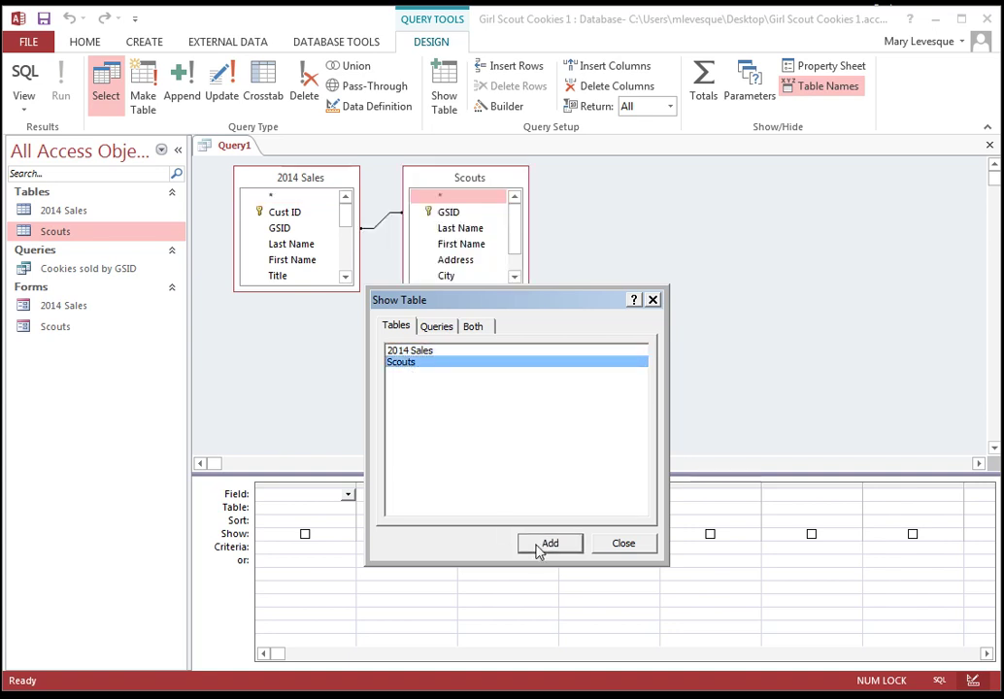
click(626, 545)
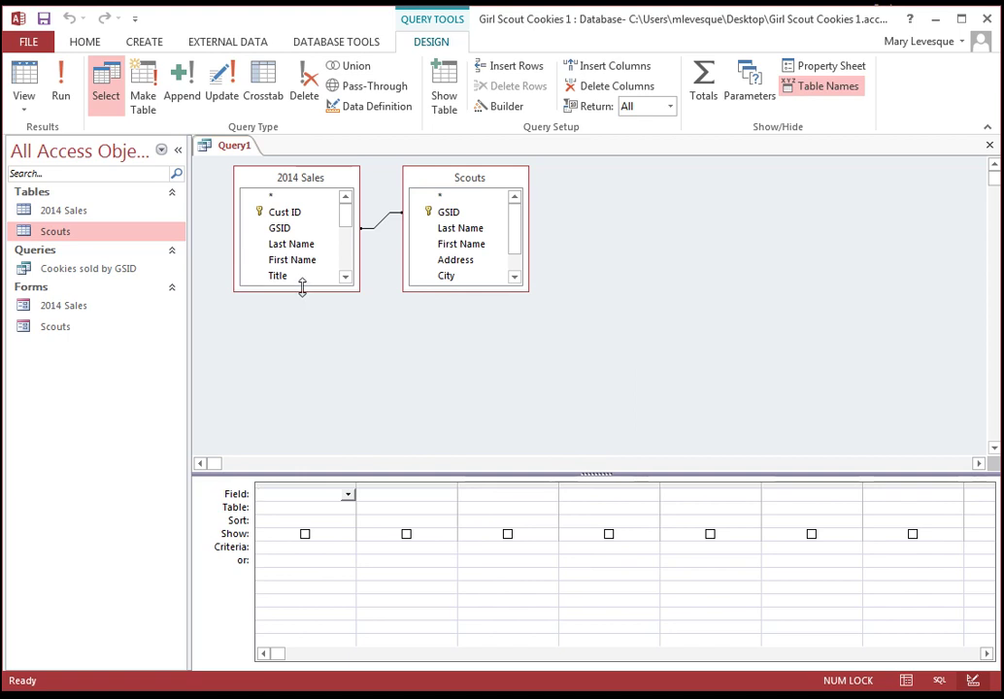
Enlarge the 2014 Sales and Scouts field lists in the query design to show more of their fields.
drag(302, 291, 279, 452)
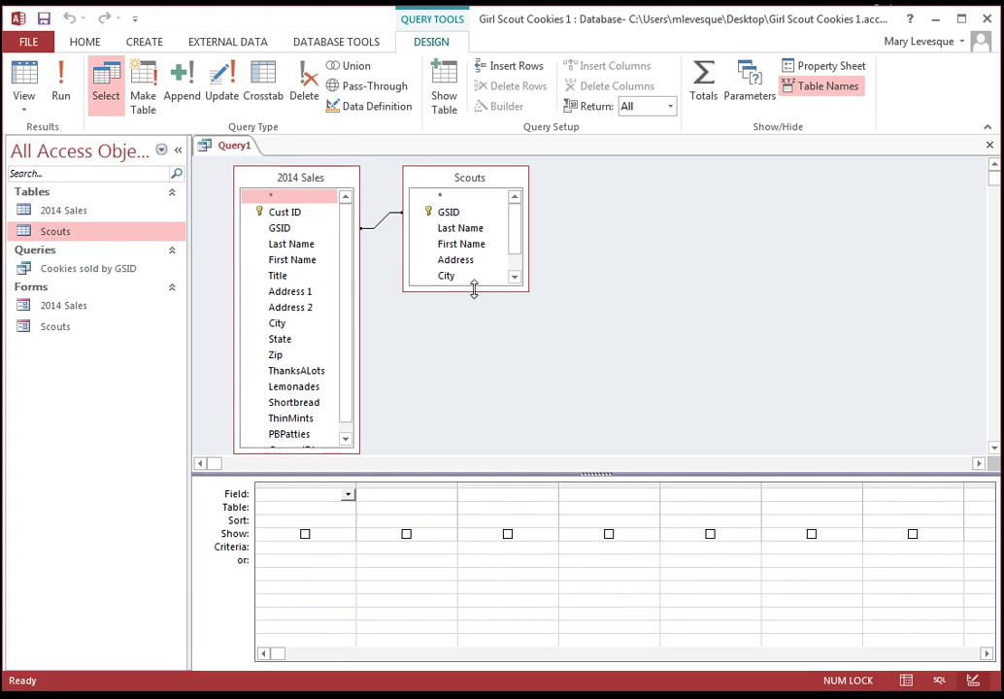
drag(473, 290, 473, 424)
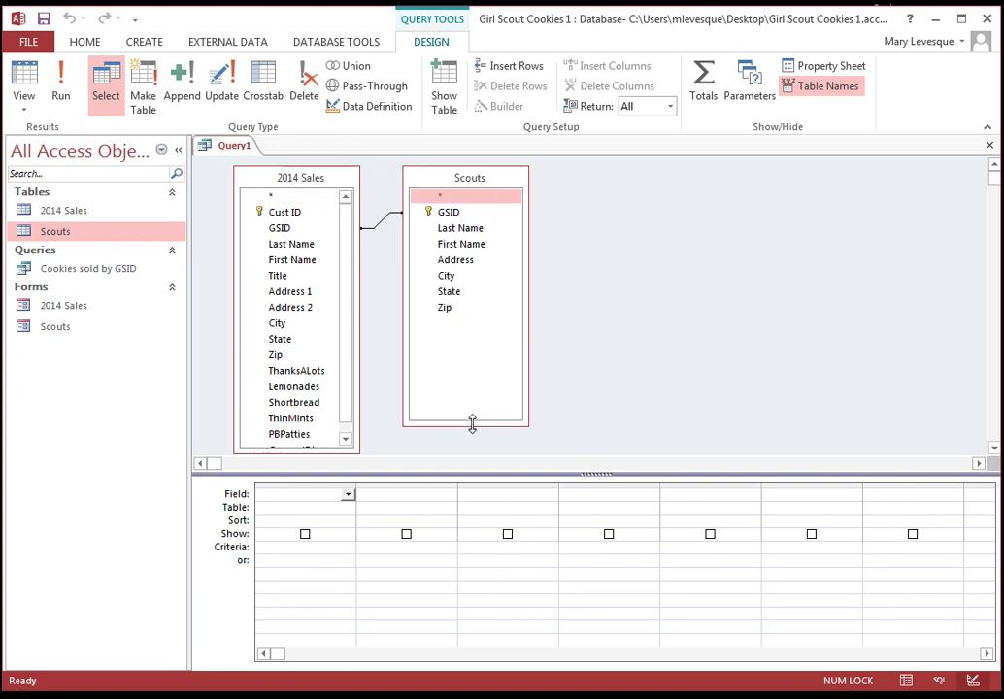
click(317, 455)
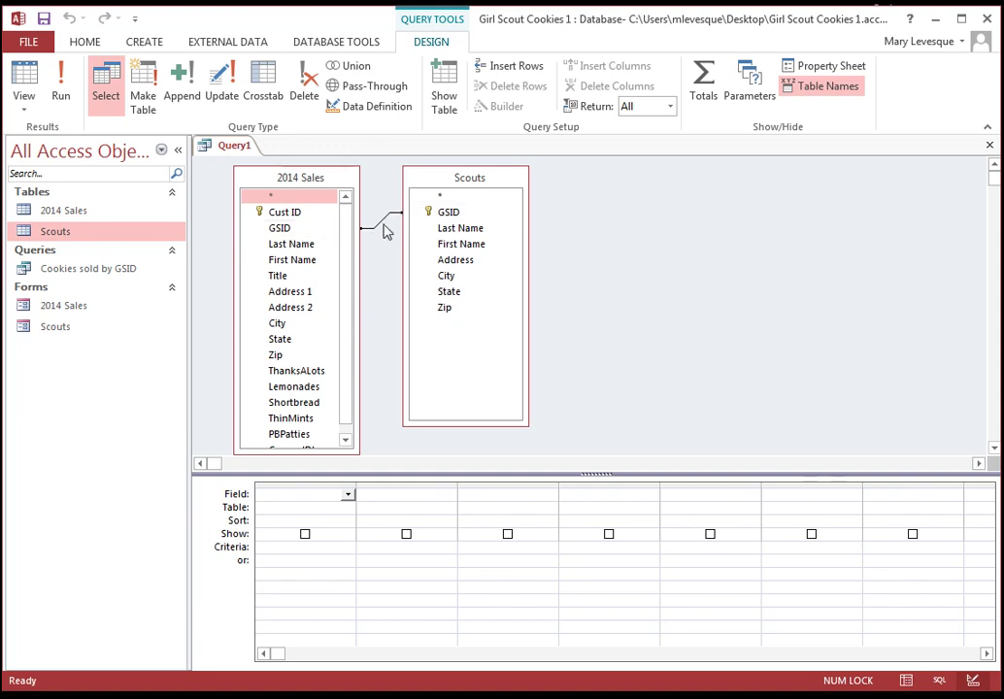
Add First Name from Scouts, plus ThanksALots, Lemonades, Shortbread, ThinMints, PBPatties and CaramelDL from 2014 Sales, to the query.
double_click(463, 246)
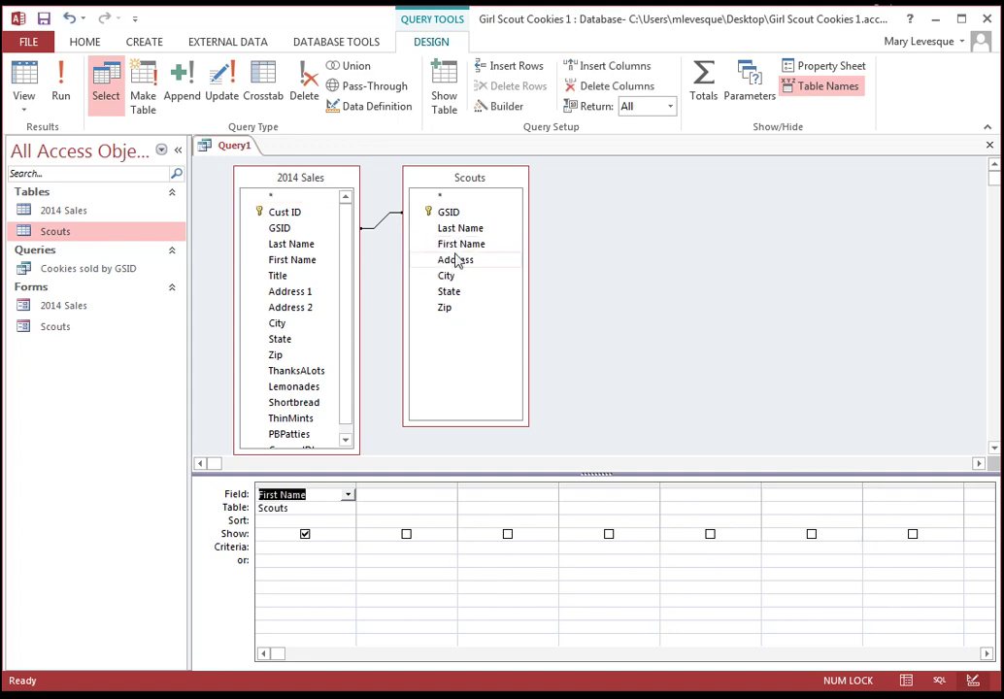
scroll(348, 413, down, 1)
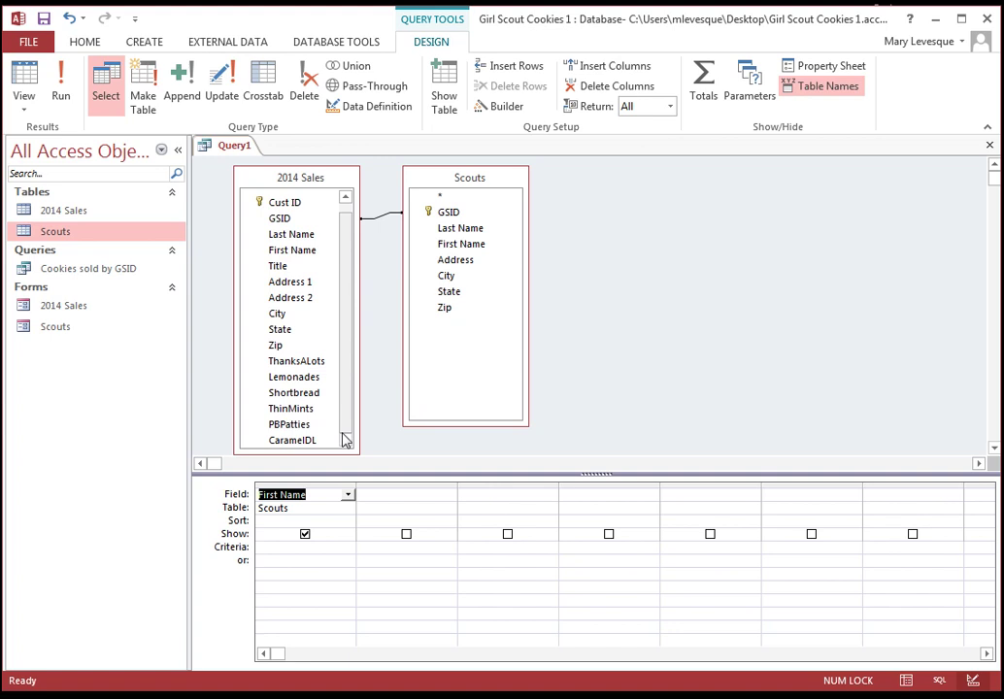
double_click(288, 364)
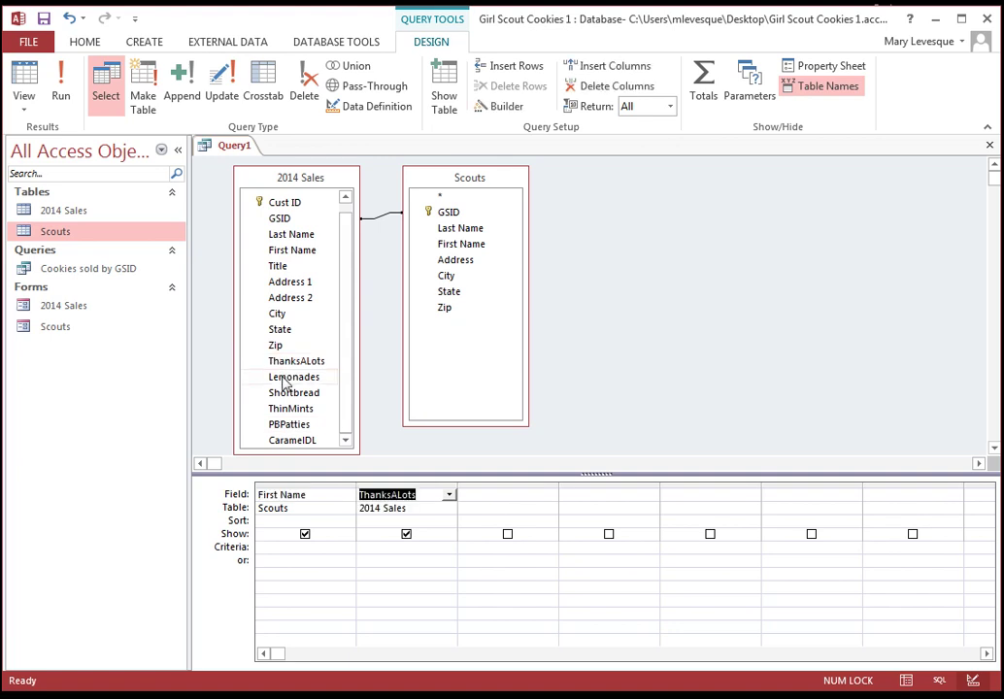
double_click(281, 378)
click(283, 394)
double_click(283, 393)
double_click(290, 409)
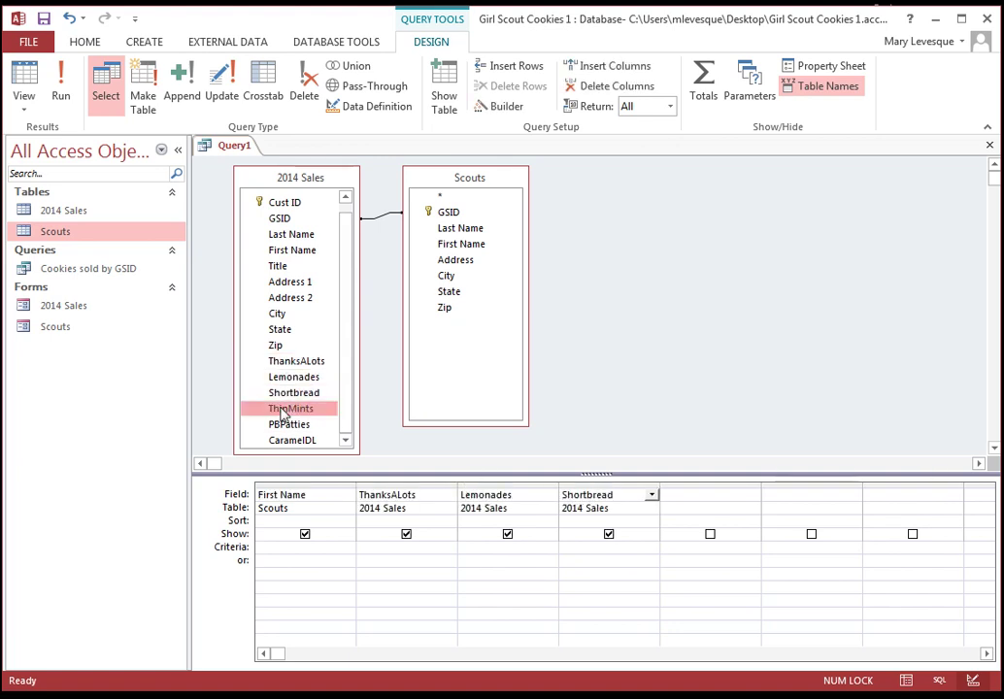
double_click(289, 424)
double_click(281, 441)
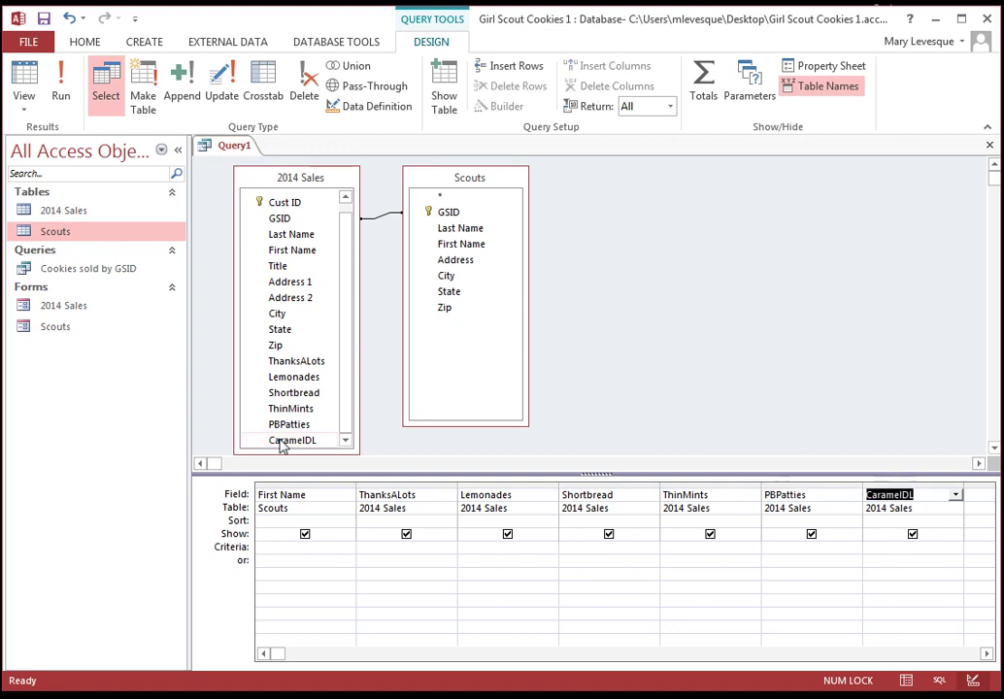
Sort the First Name column in ascending order and run the query.
click(265, 521)
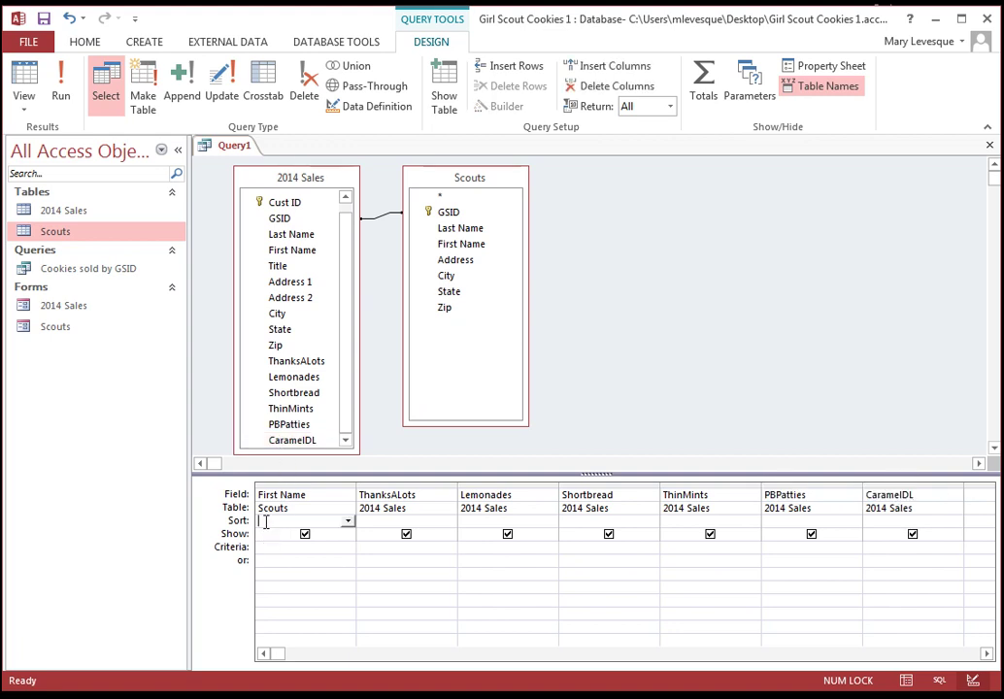
click(346, 522)
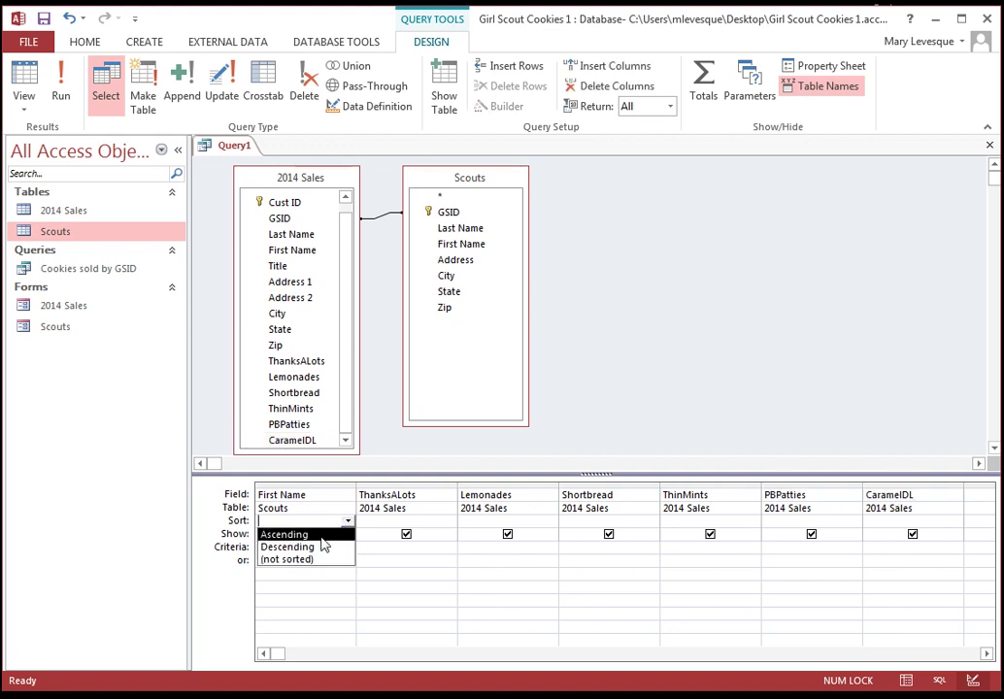
click(301, 534)
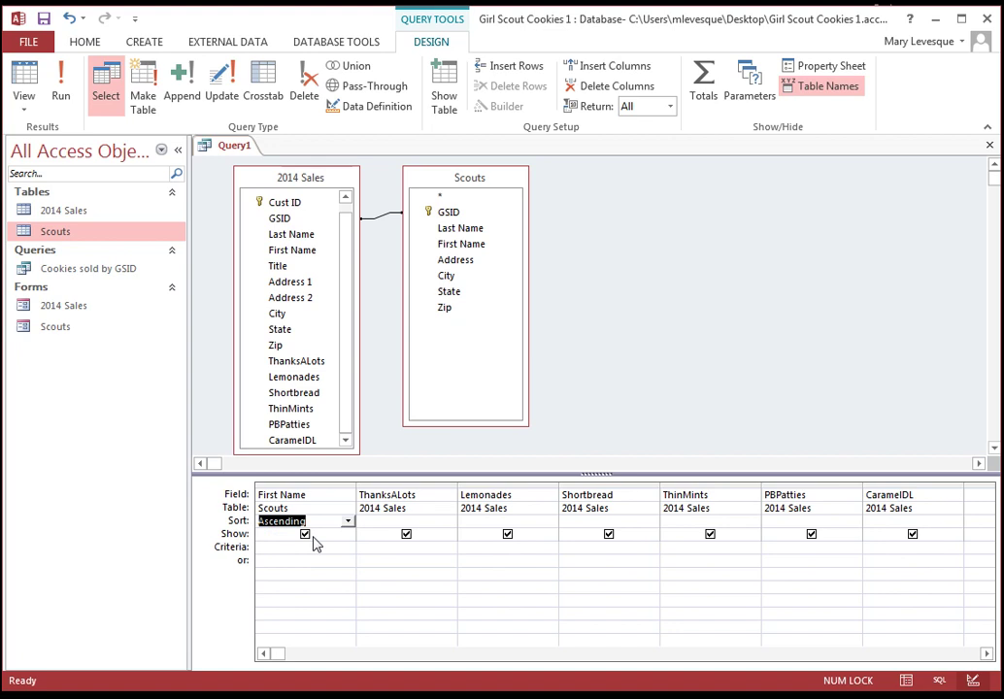
click(61, 83)
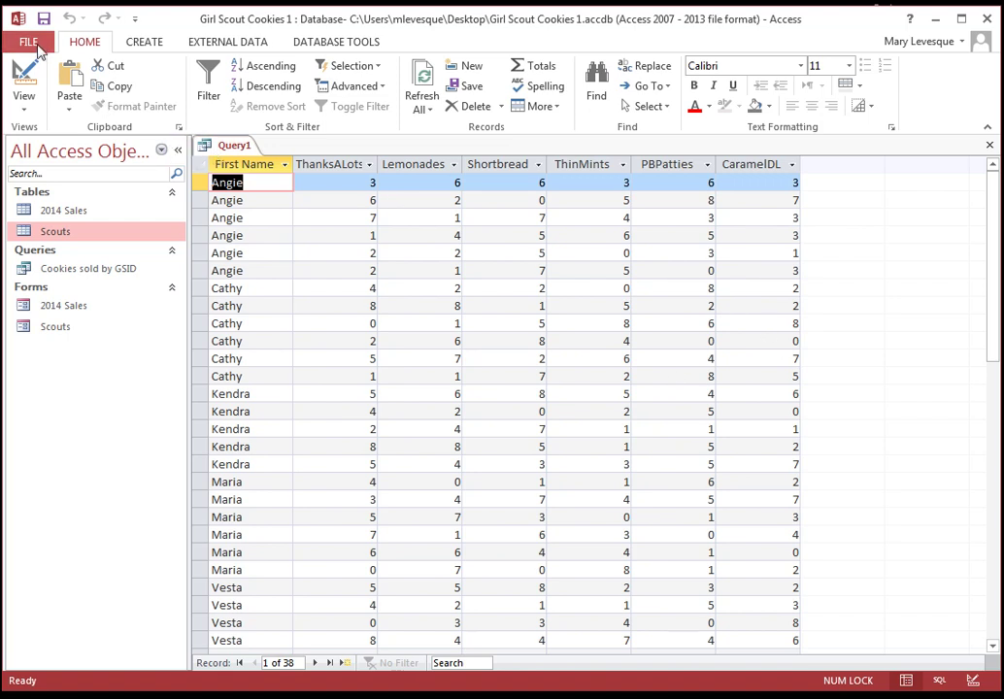
Return to the query design, delete the join between 2014 Sales and Scouts, and run the query.
click(20, 84)
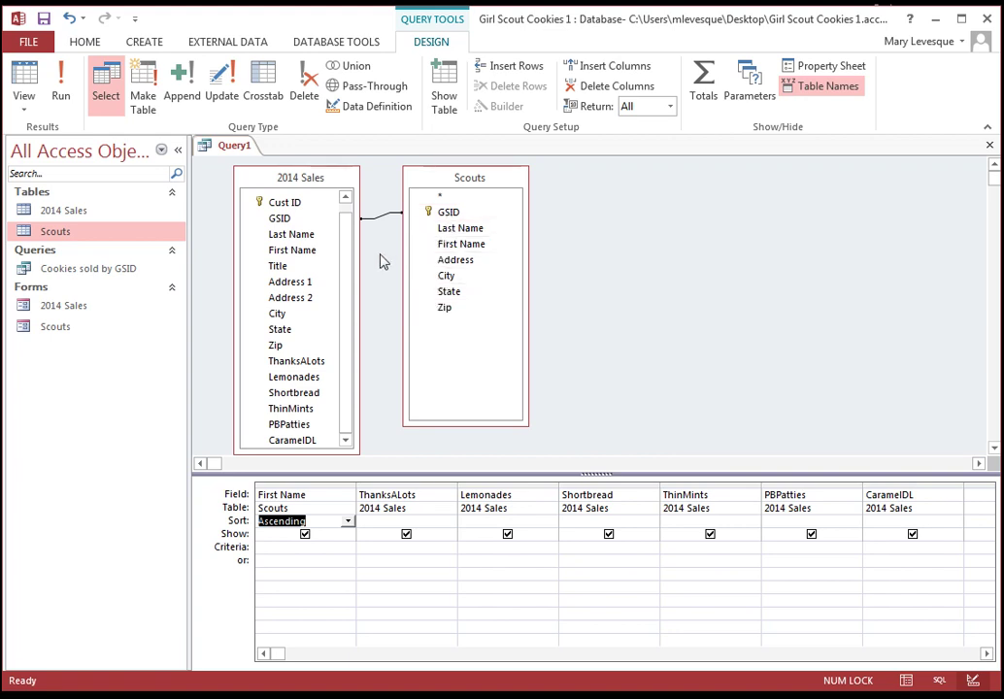
click(382, 216)
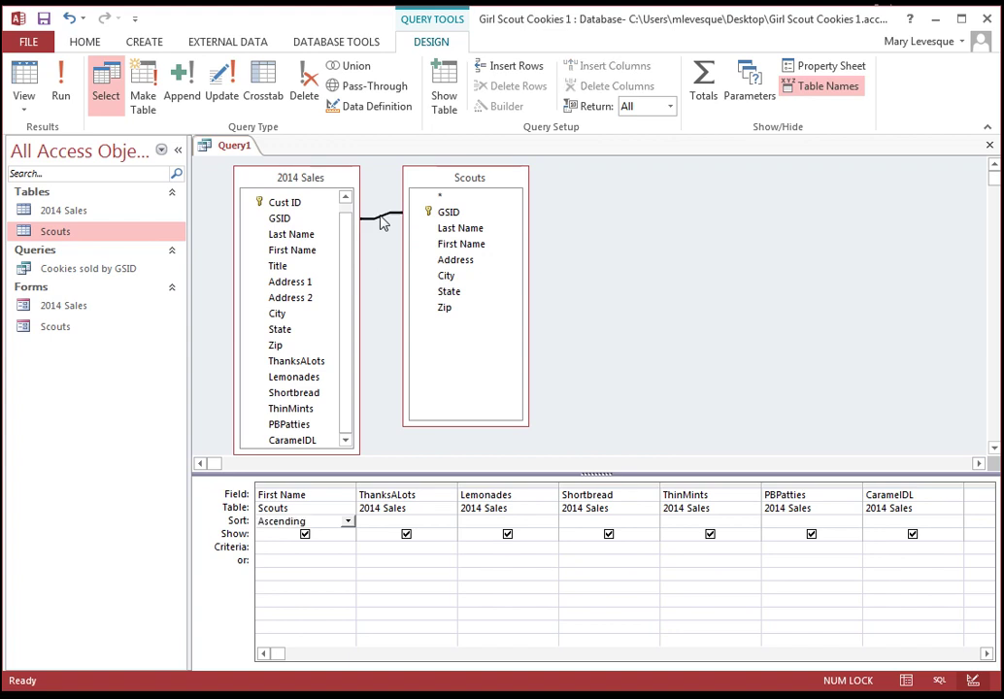
key(Delete)
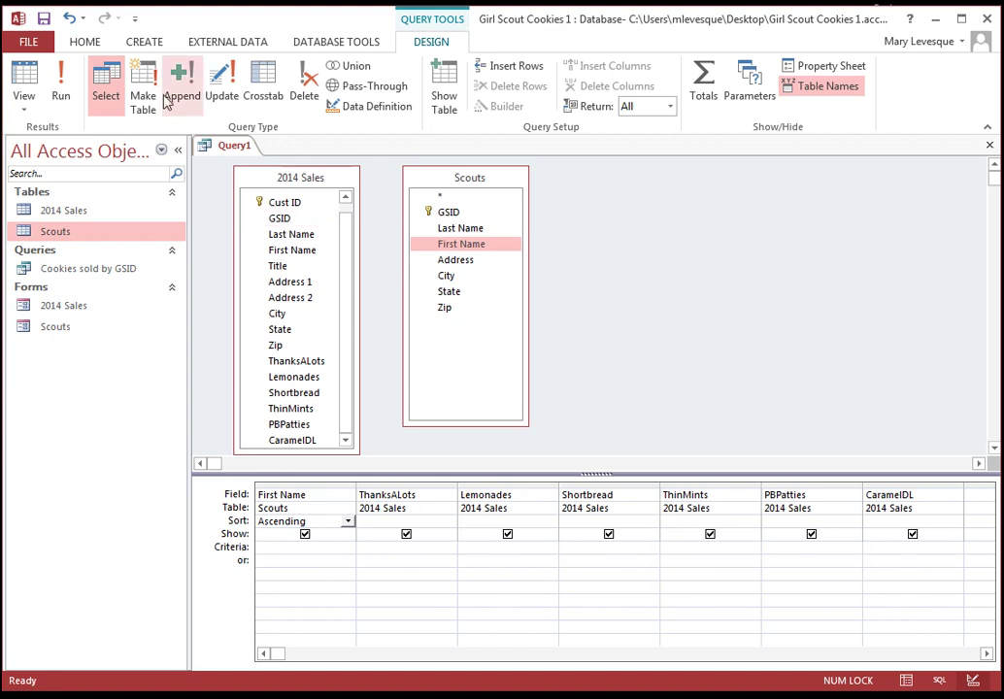
click(61, 86)
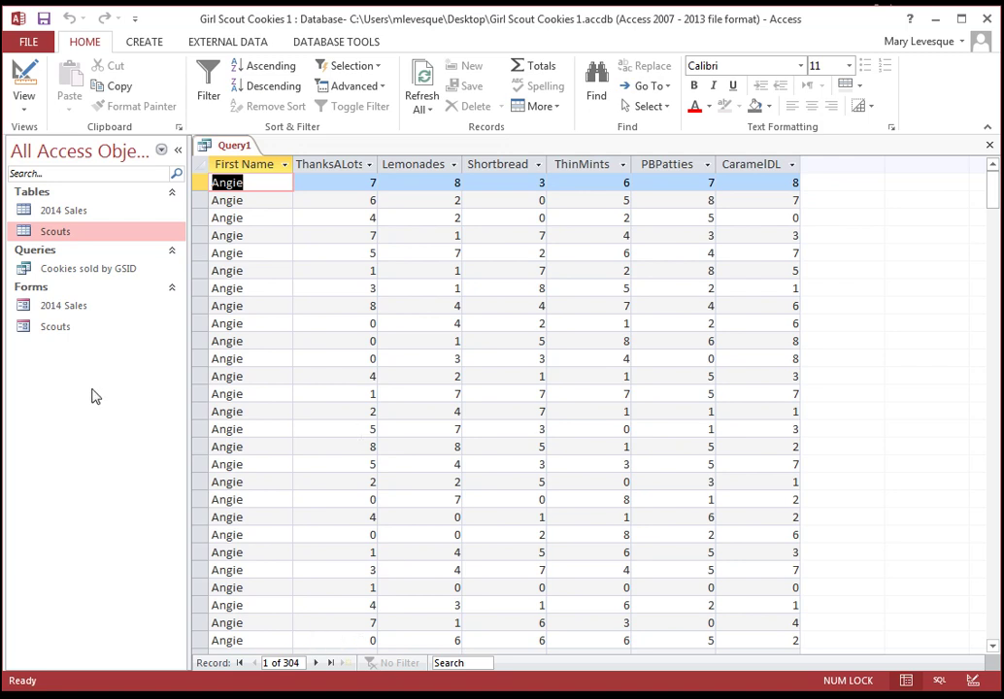
Back in the query design, join the GSID fields of 2014 Sales and Scouts and rerun the query.
click(23, 77)
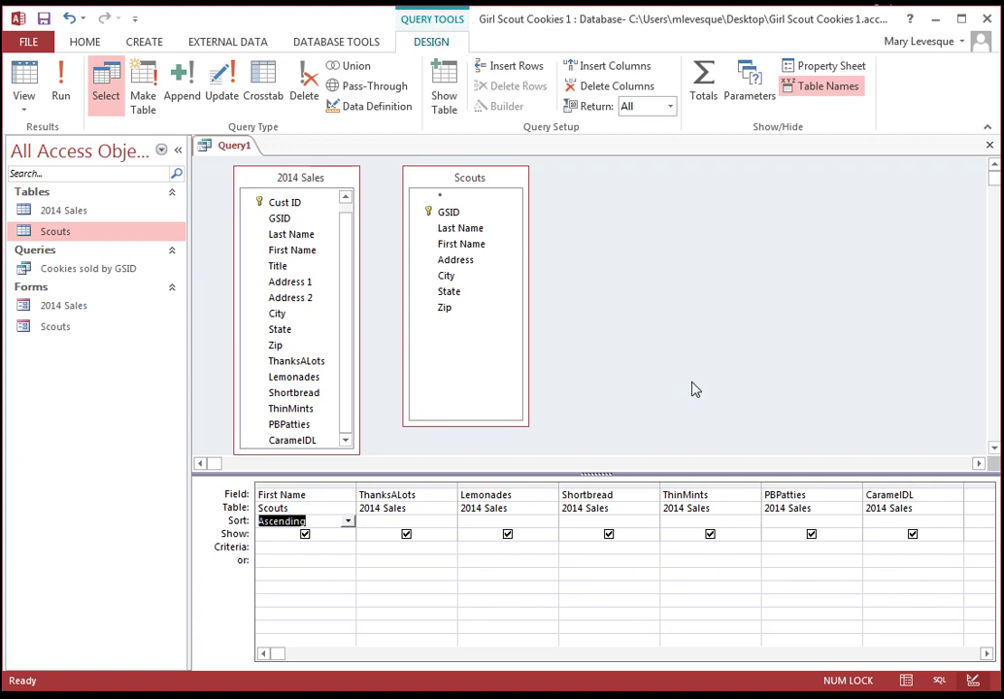
click(274, 224)
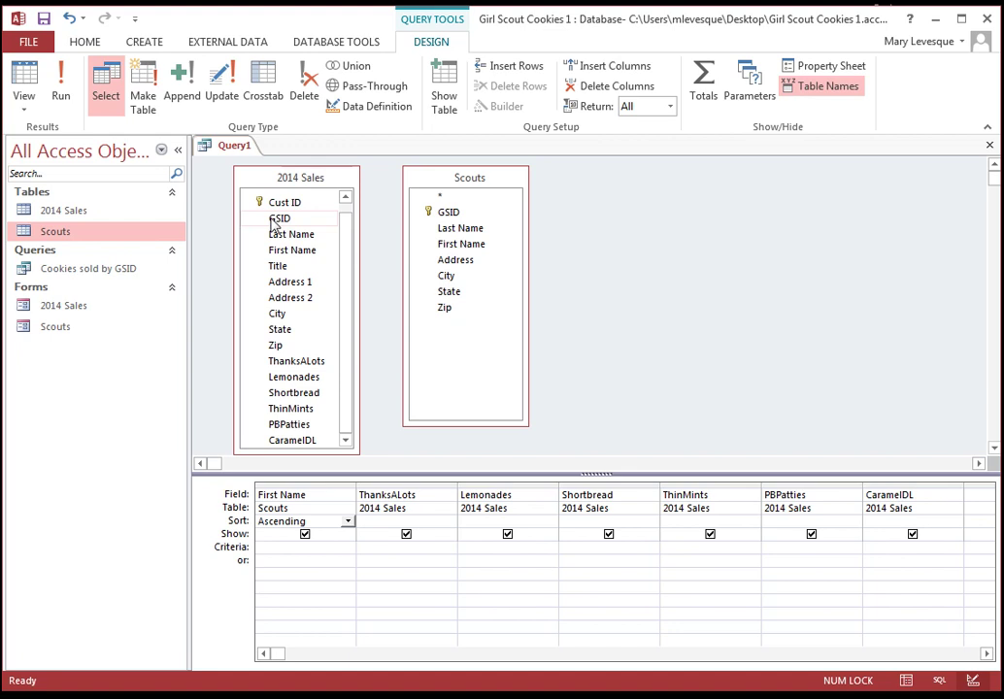
drag(275, 224, 464, 184)
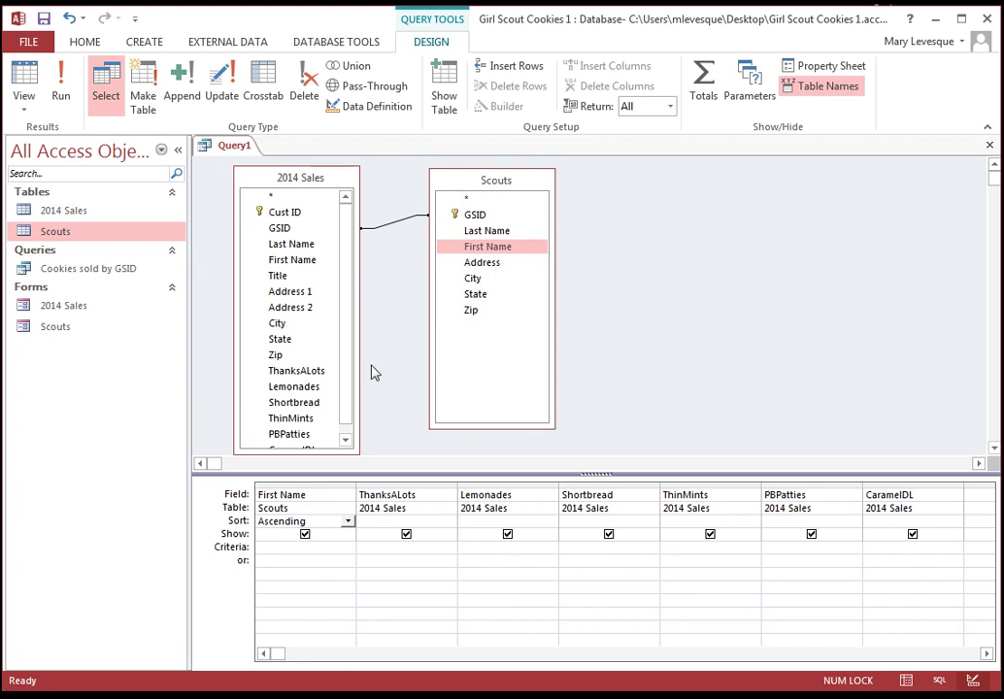
click(65, 84)
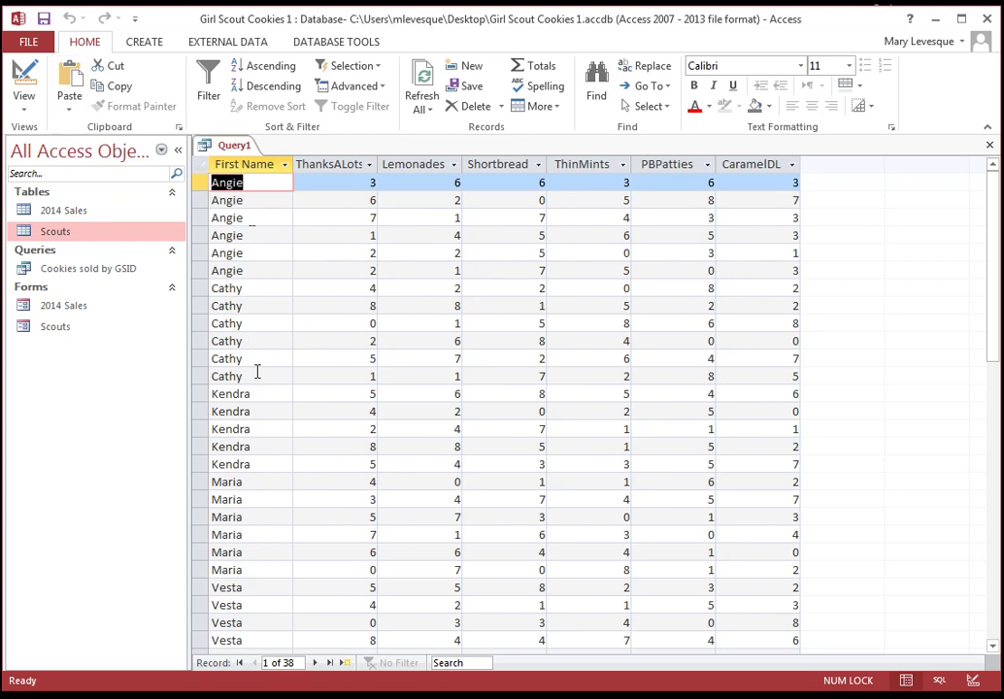
Return to the query design, then close the query and save it as "Cookies sold by Scout Name".
click(24, 79)
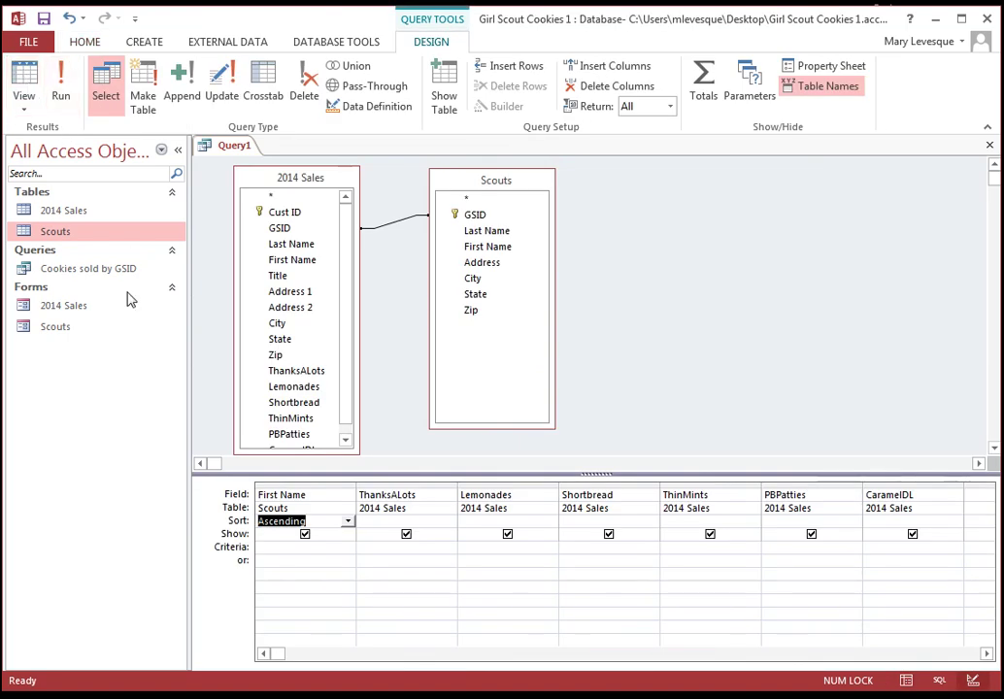
click(989, 145)
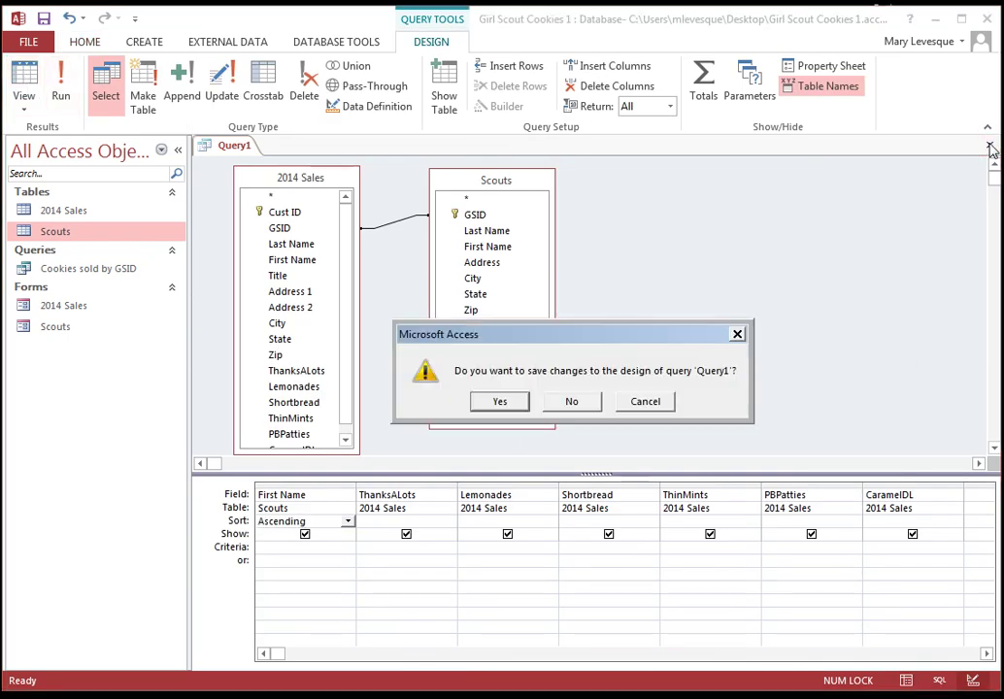
click(505, 404)
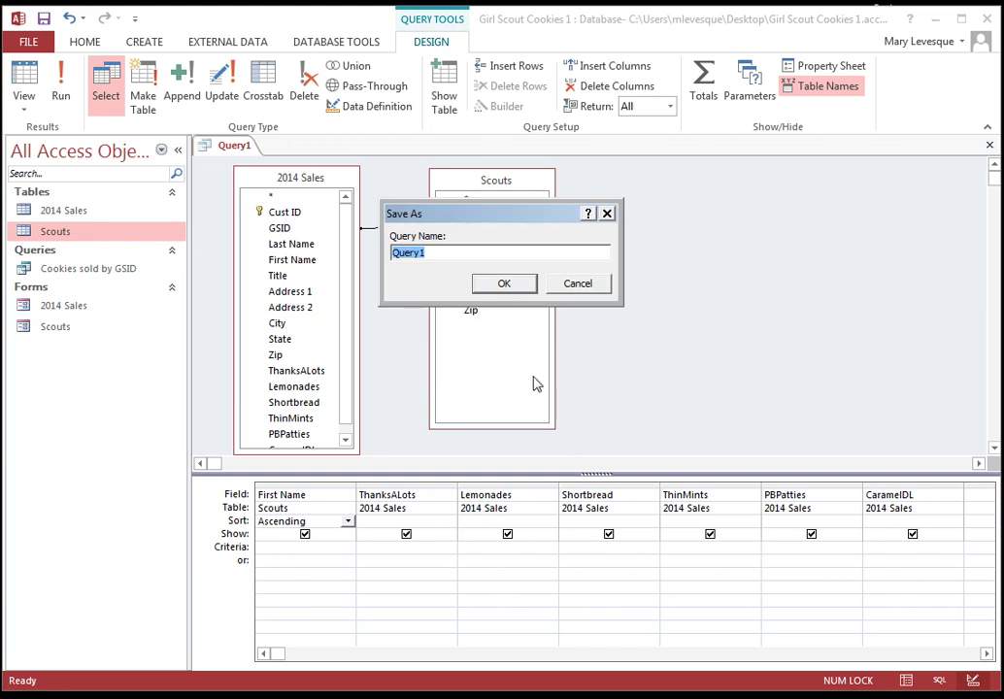
text(Cookies sold by Scout Name)
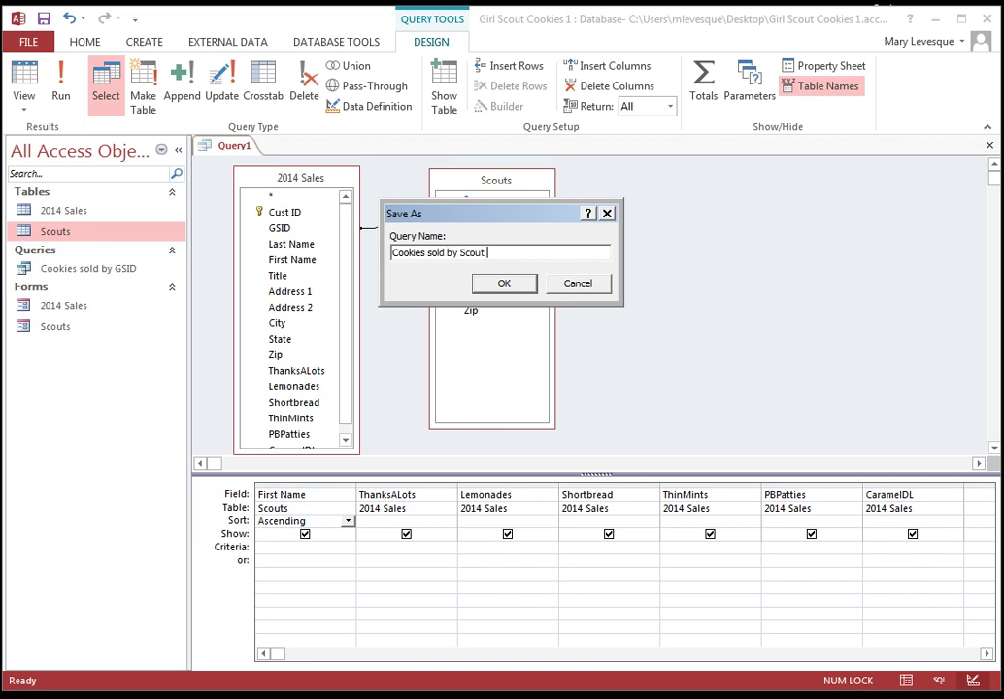
click(505, 285)
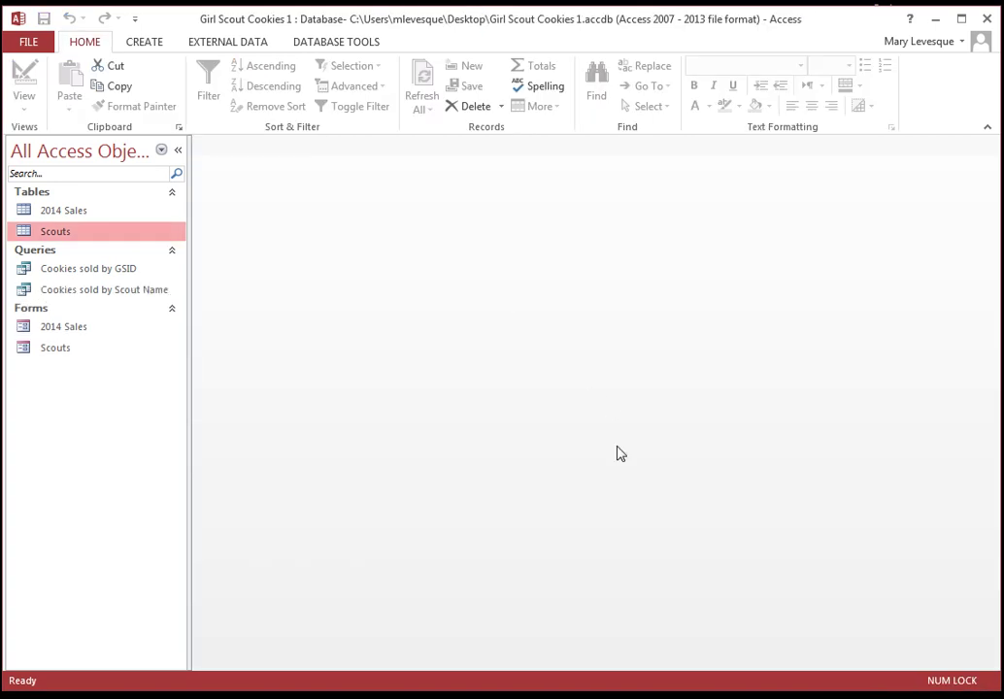
Open the "Cookies sold by Scout Name" query in Design view and run it with a scout's first name as the First Name criterion.
double_click(23, 293)
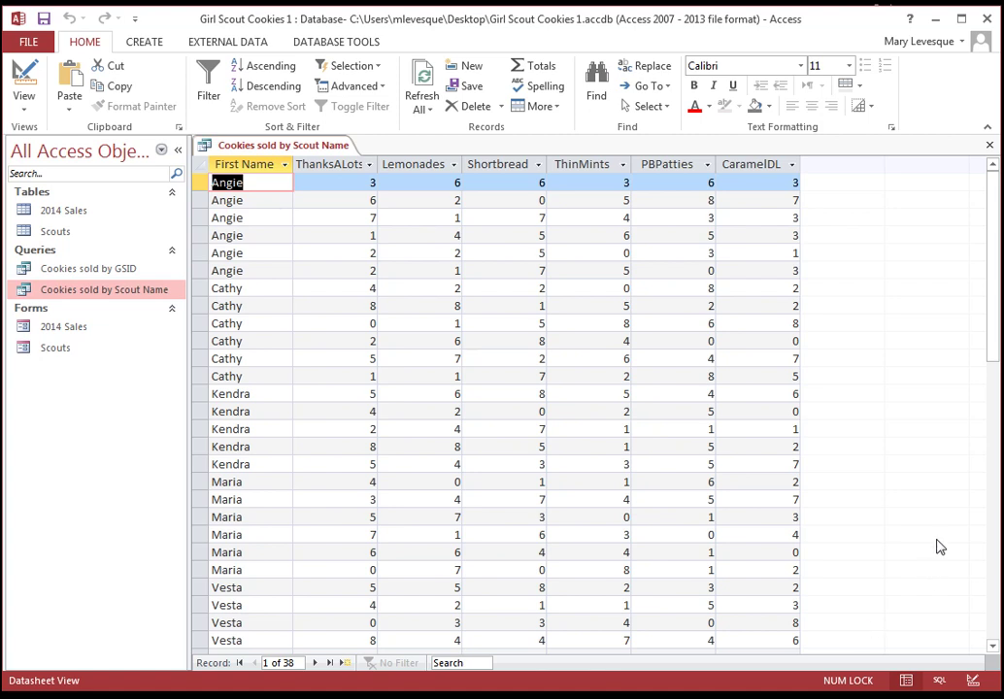
click(35, 86)
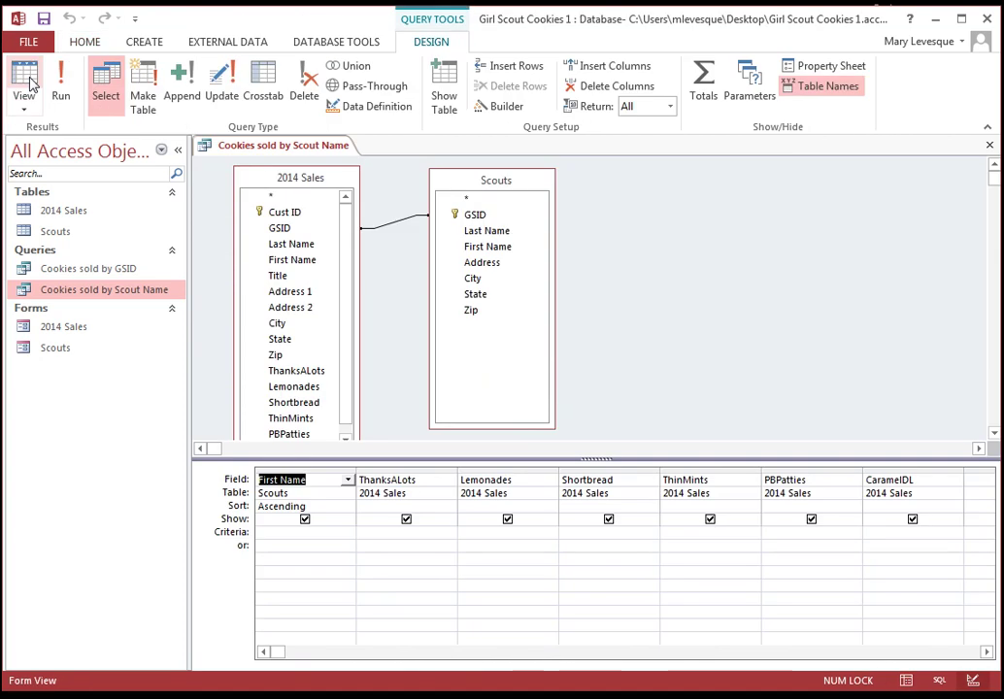
click(265, 533)
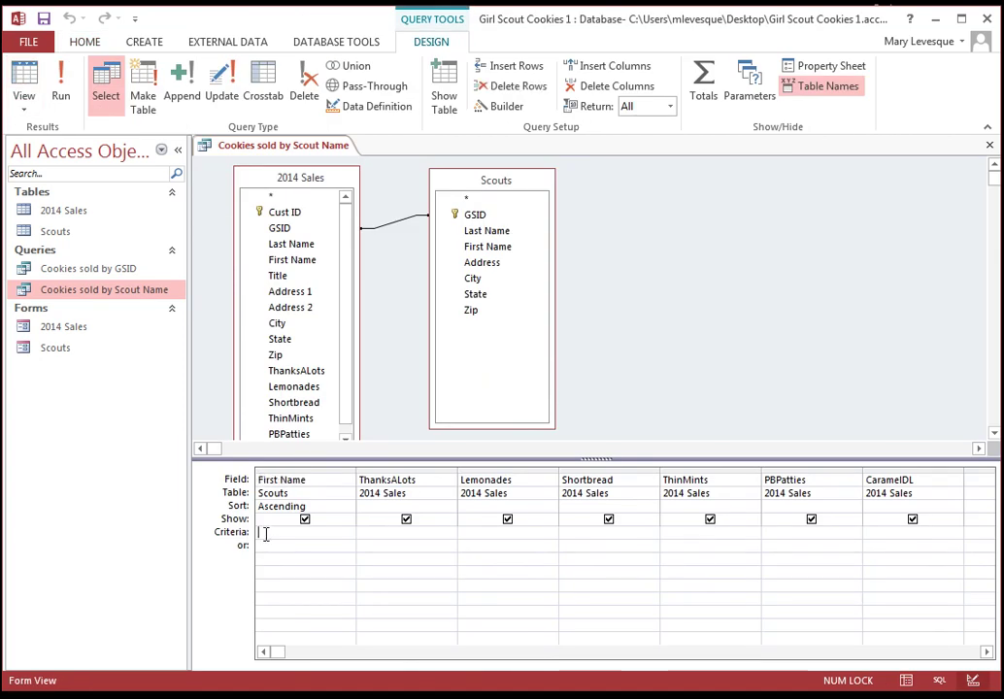
text(Kendra)
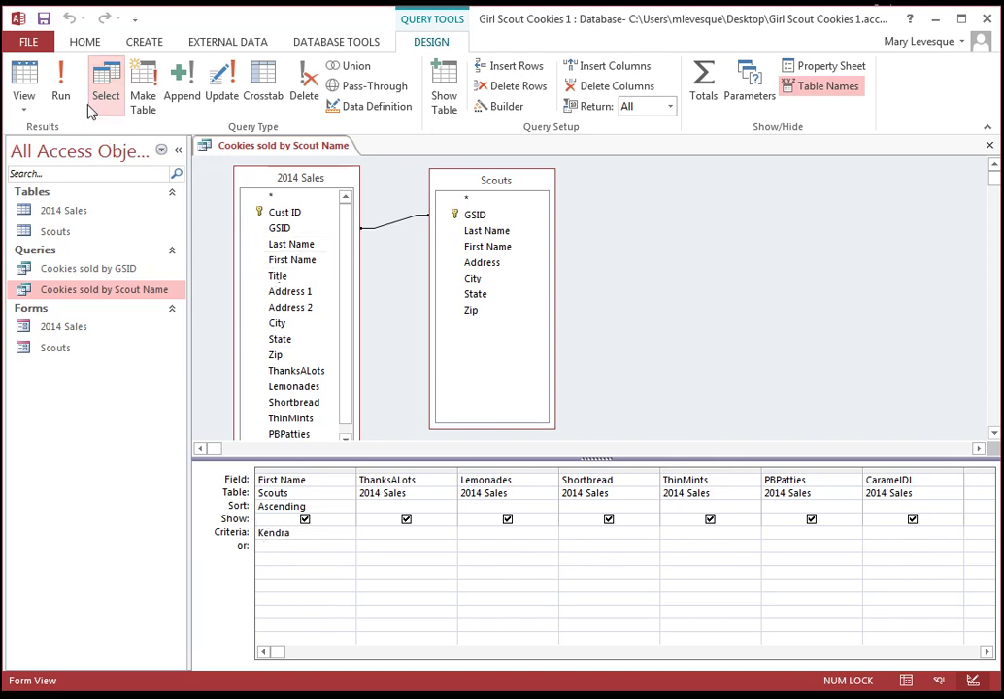
click(60, 82)
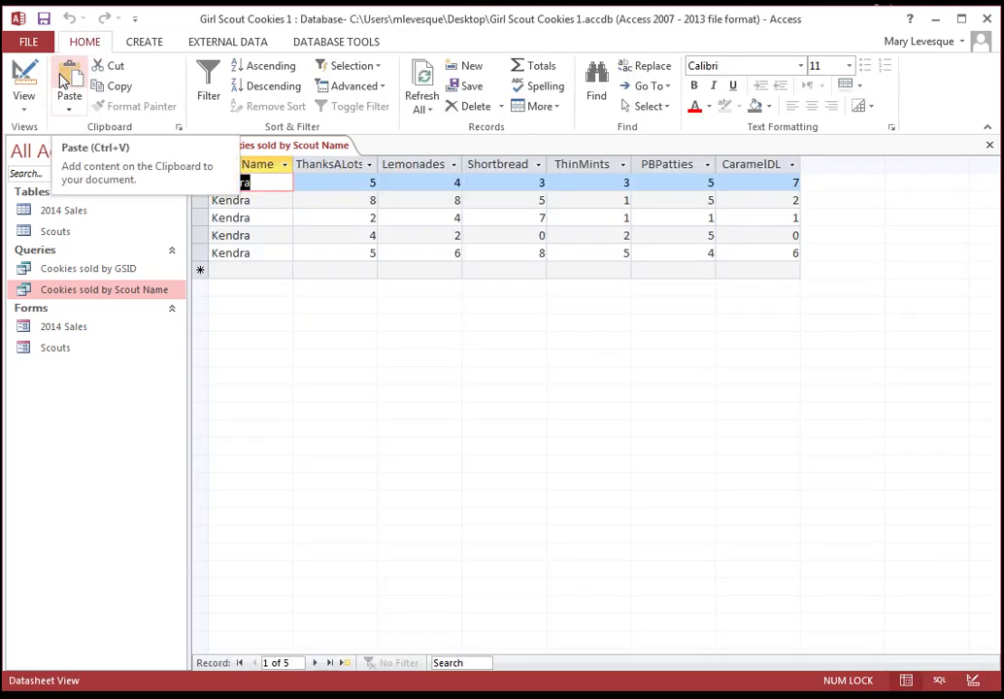
Return to the query's Design view and clear the First Name criterion.
click(23, 107)
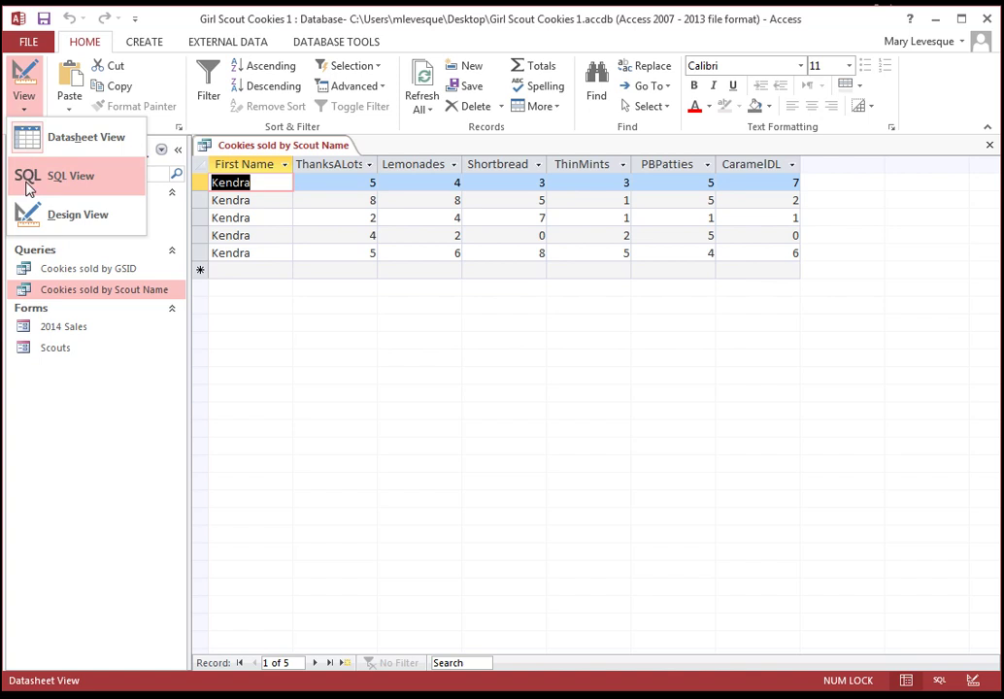
click(44, 213)
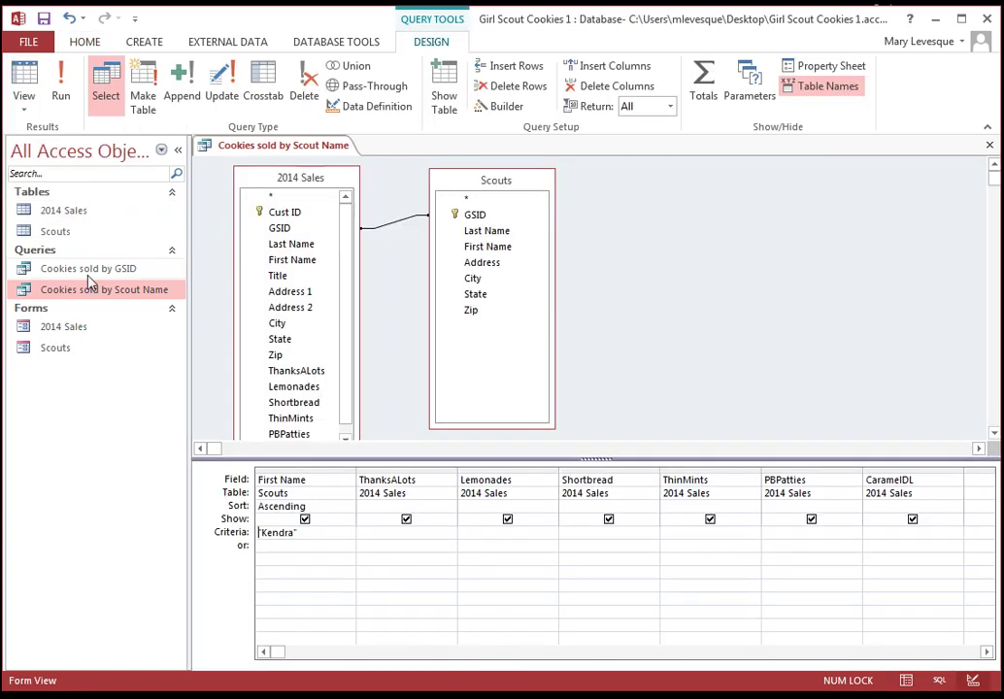
click(304, 534)
drag(304, 534, 195, 538)
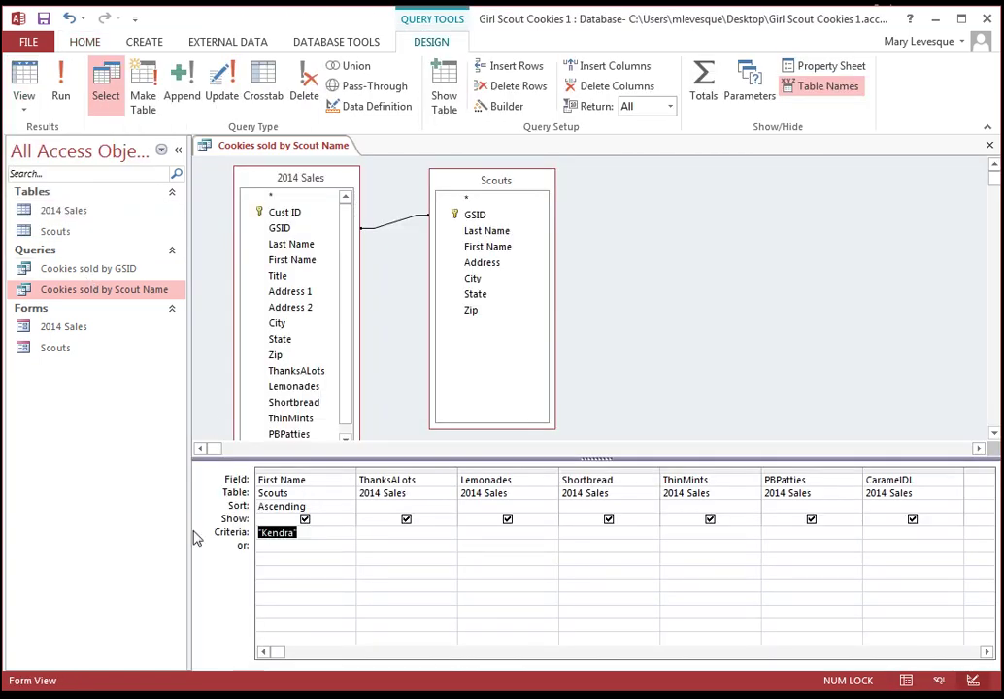
key(Delete)
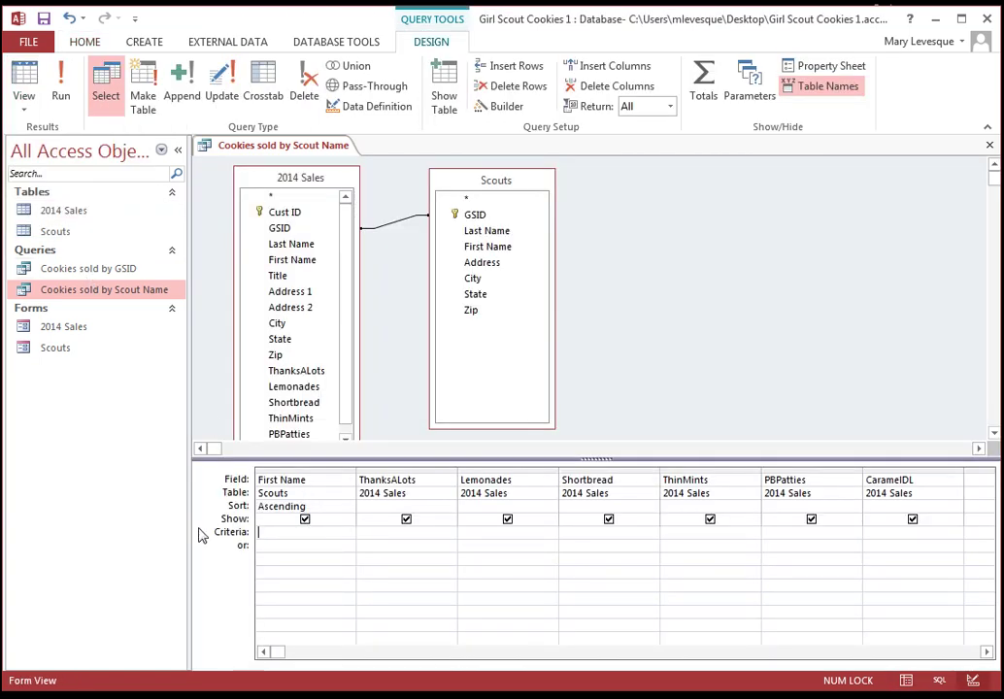
Run the query with the Lemonades criterion >5, and close it without saving the design changes.
click(468, 536)
text(>5)
click(61, 83)
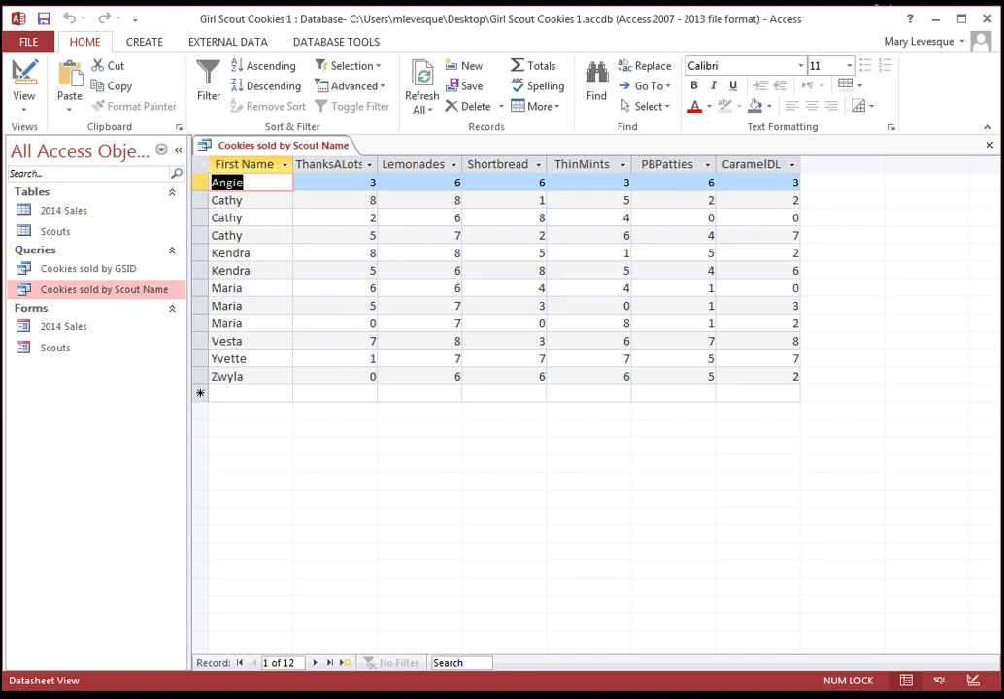
click(992, 147)
click(571, 401)
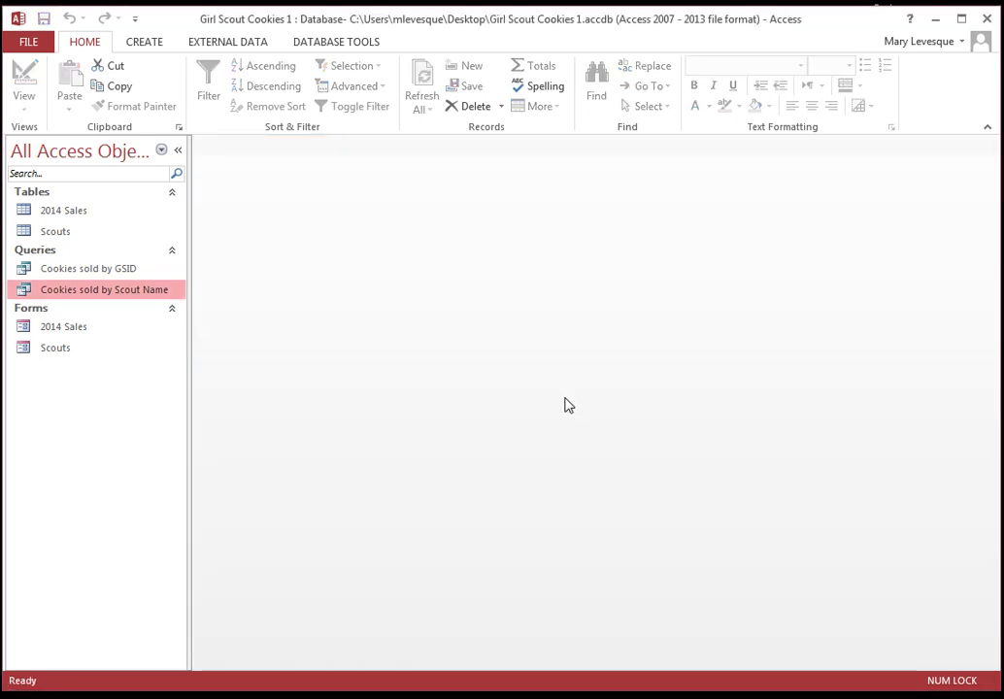